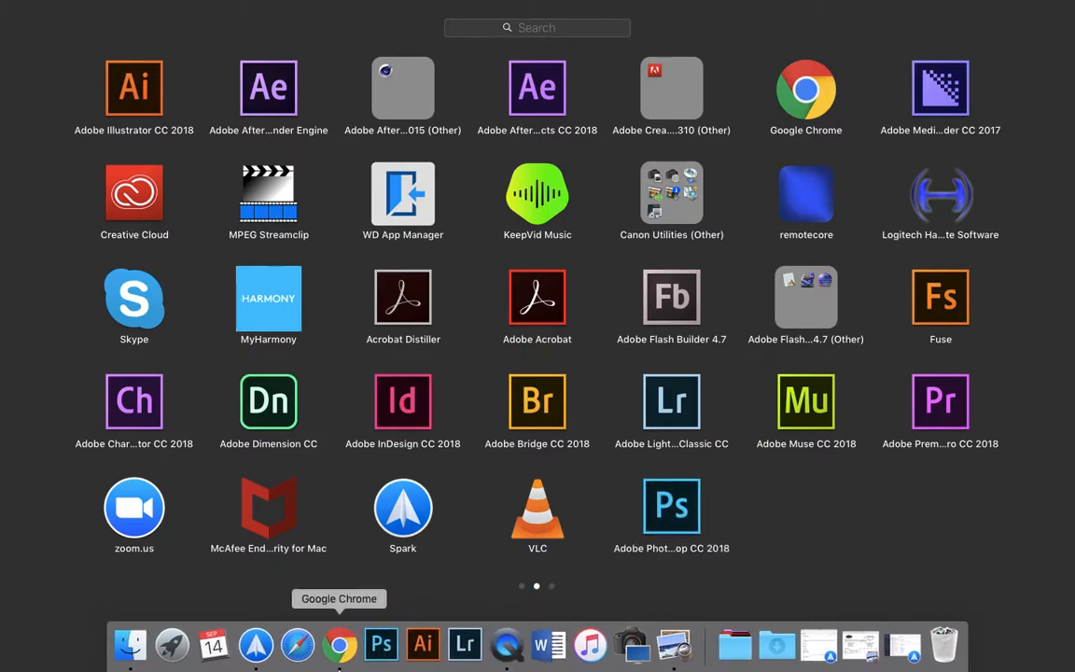
- Open IMG_0006.JPG from the A255 Photo 1 Course Material 2015_16 folder in Google Drive and download it
{"action": "left_click", "coordinate": [171, 643]}
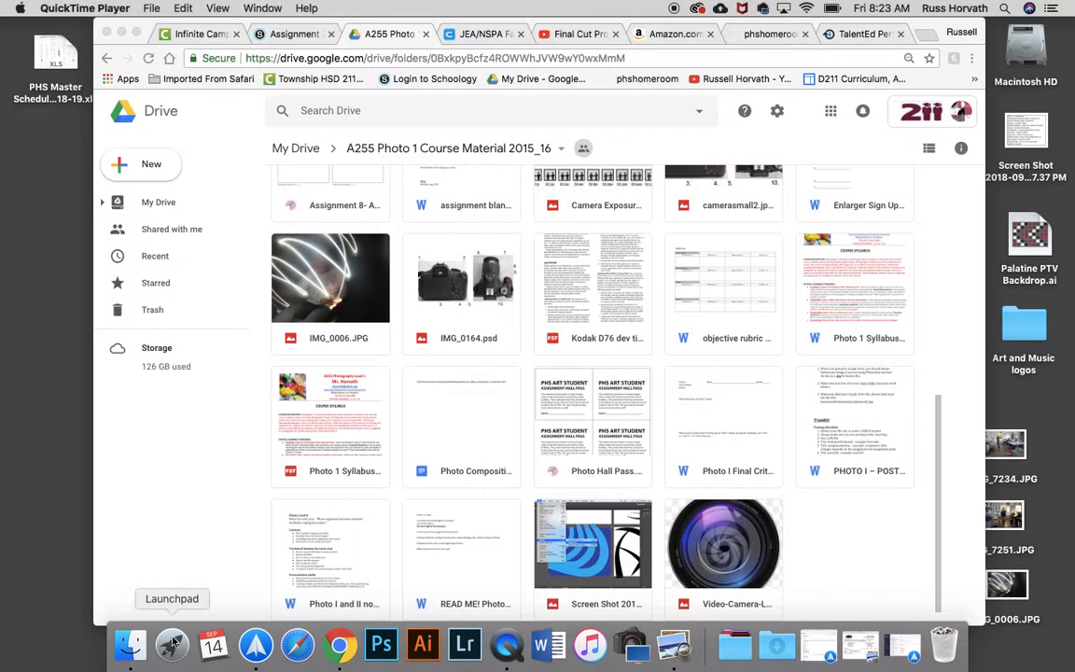
{"action": "left_click", "coordinate": [150, 26]}
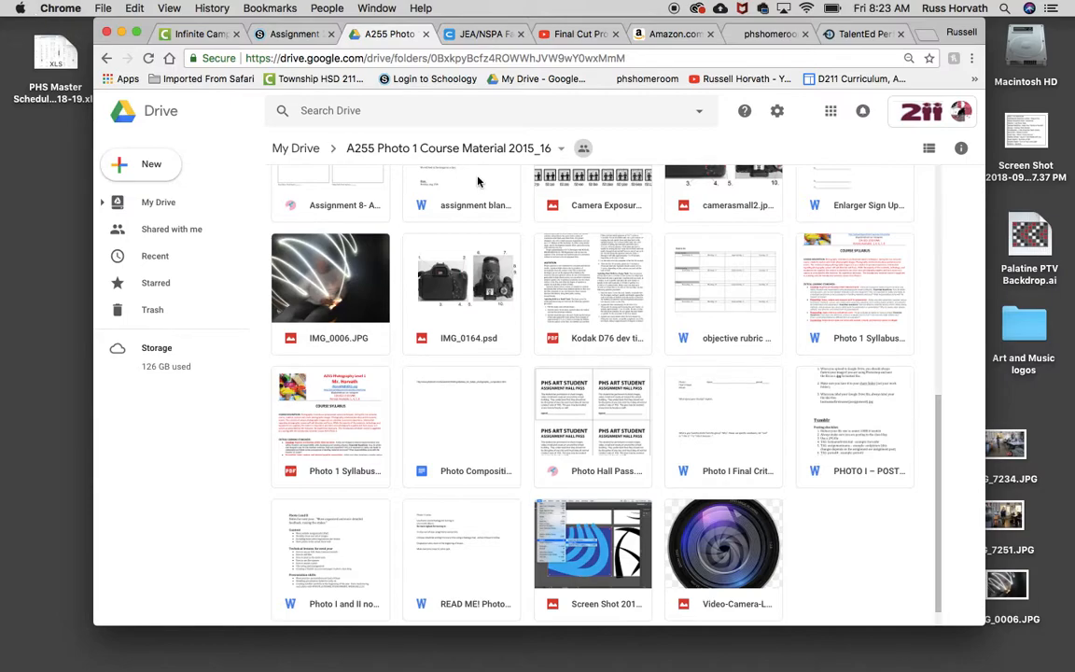
{"action": "left_click", "coordinate": [339, 297]}
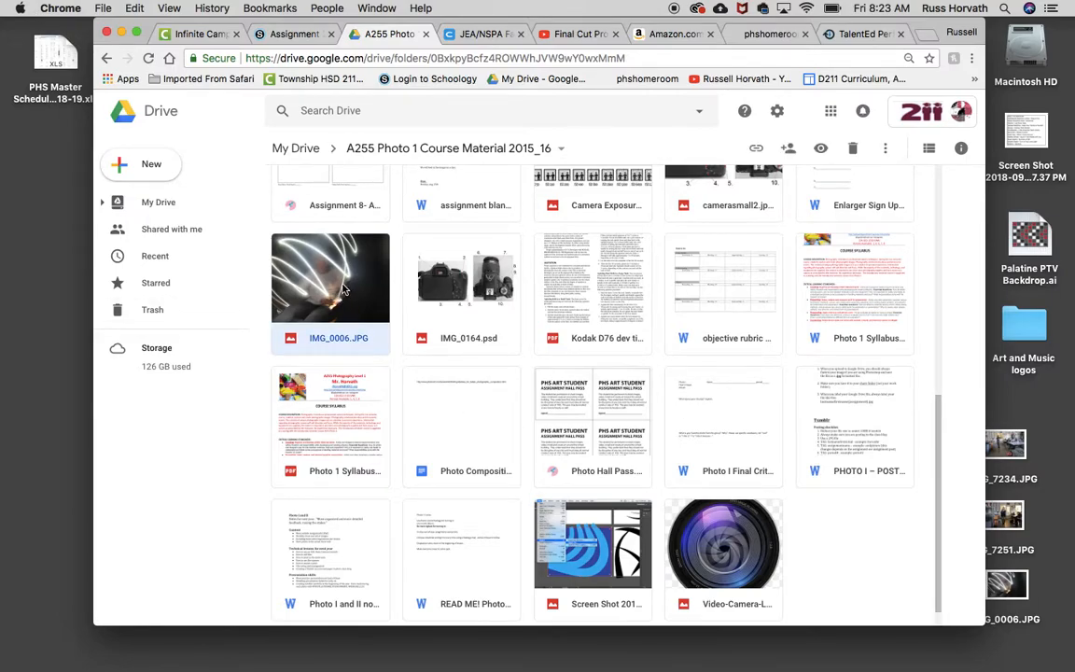
{"action": "double_click", "coordinate": [342, 291]}
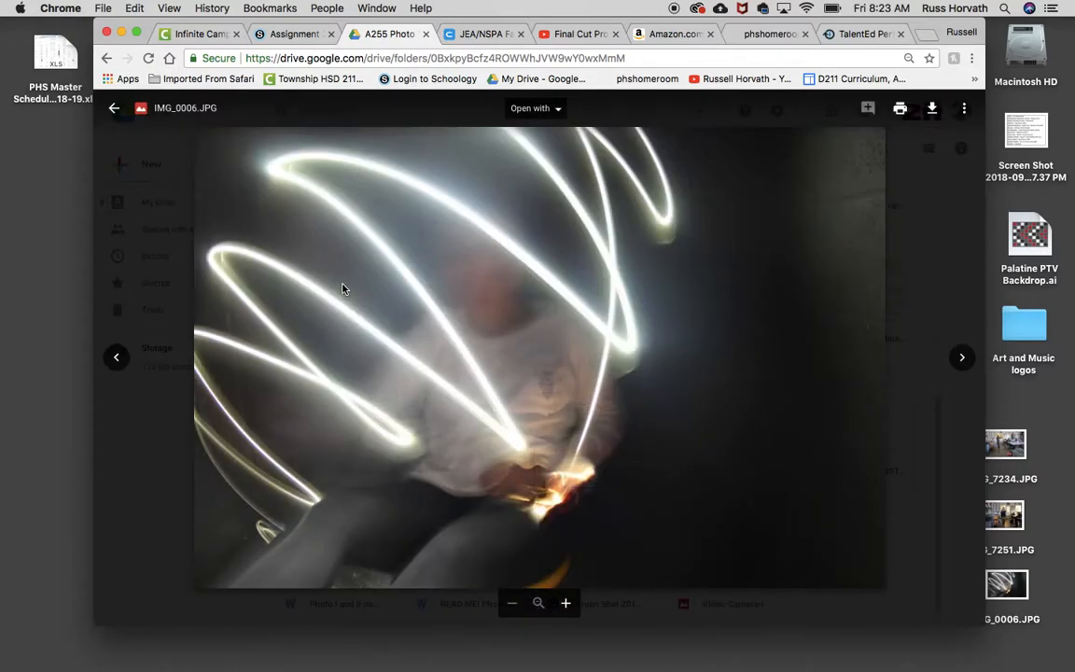
{"action": "left_click", "coordinate": [932, 110]}
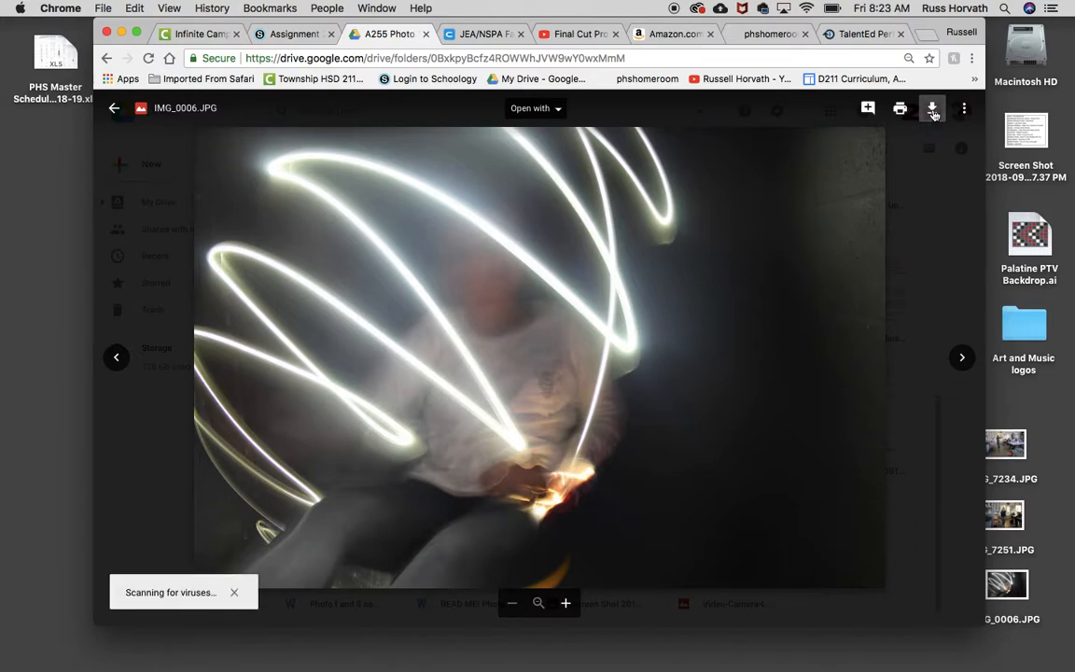
- Minimize the browser window and open the downloaded IMG_0006.JPG in Photoshop
{"action": "mouse_move", "coordinate": [867, 657]}
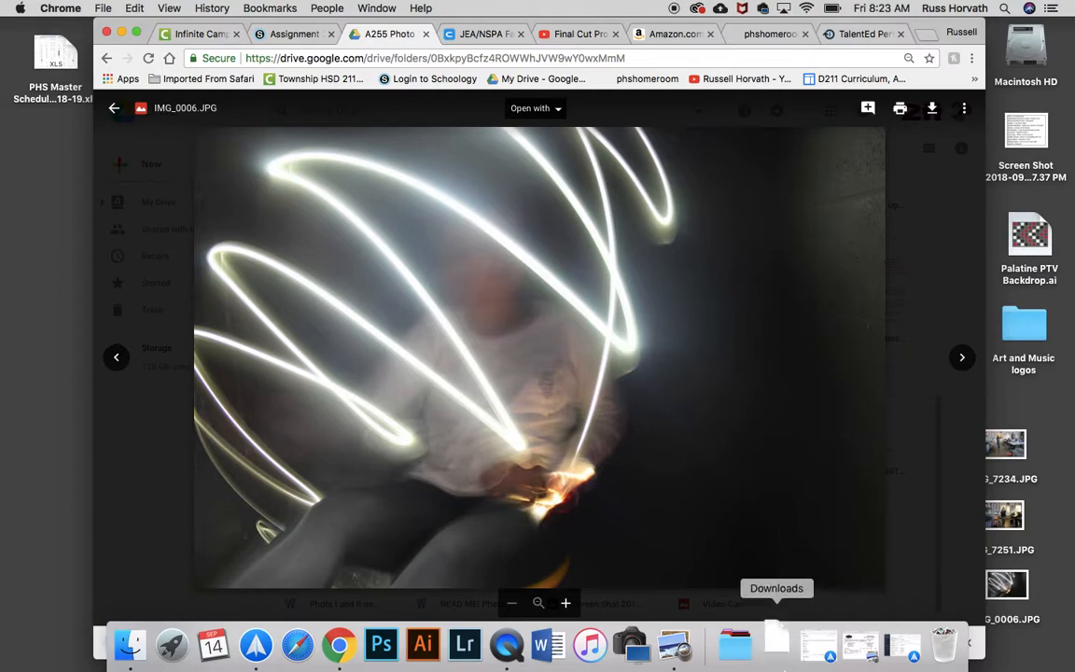
{"action": "left_click", "coordinate": [780, 653]}
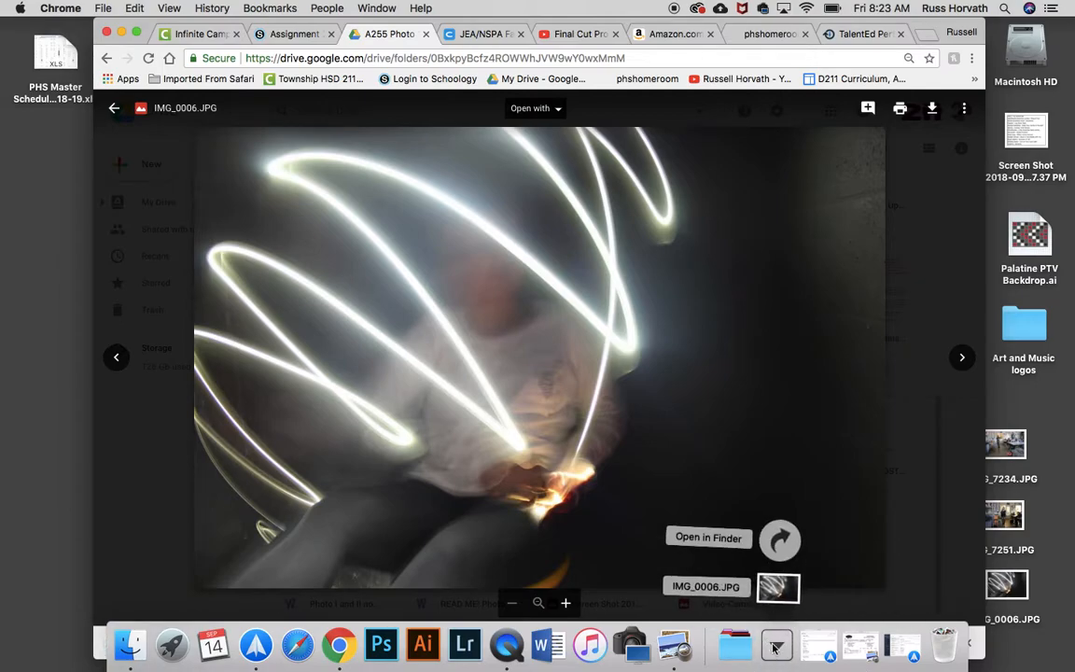
{"action": "left_click", "coordinate": [775, 645]}
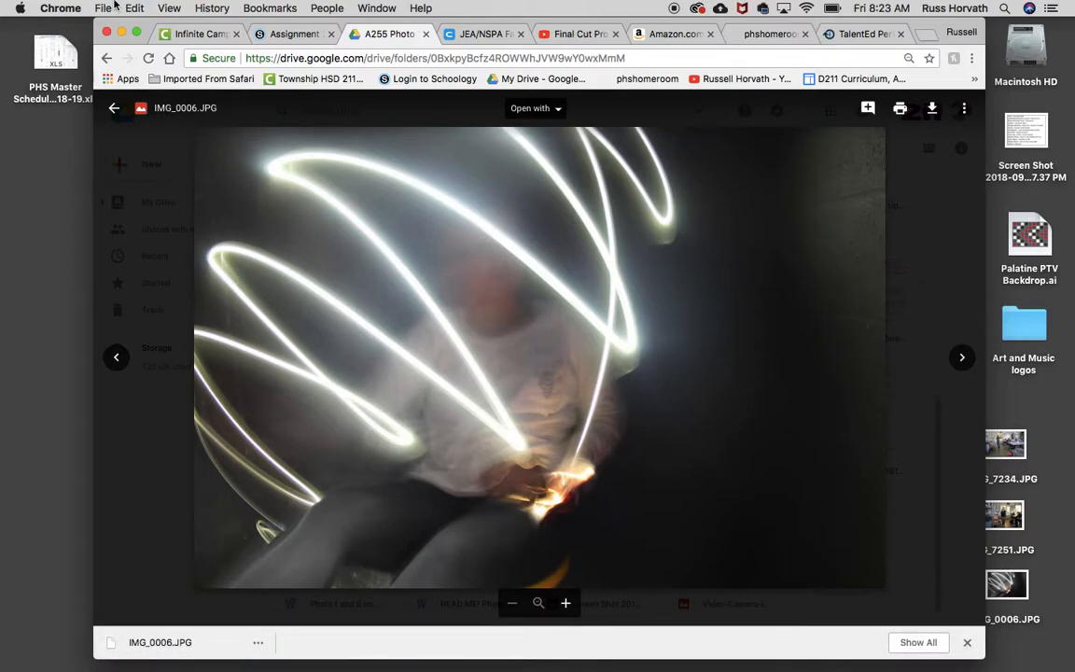
{"action": "left_click", "coordinate": [122, 34]}
{"action": "mouse_move", "coordinate": [758, 664]}
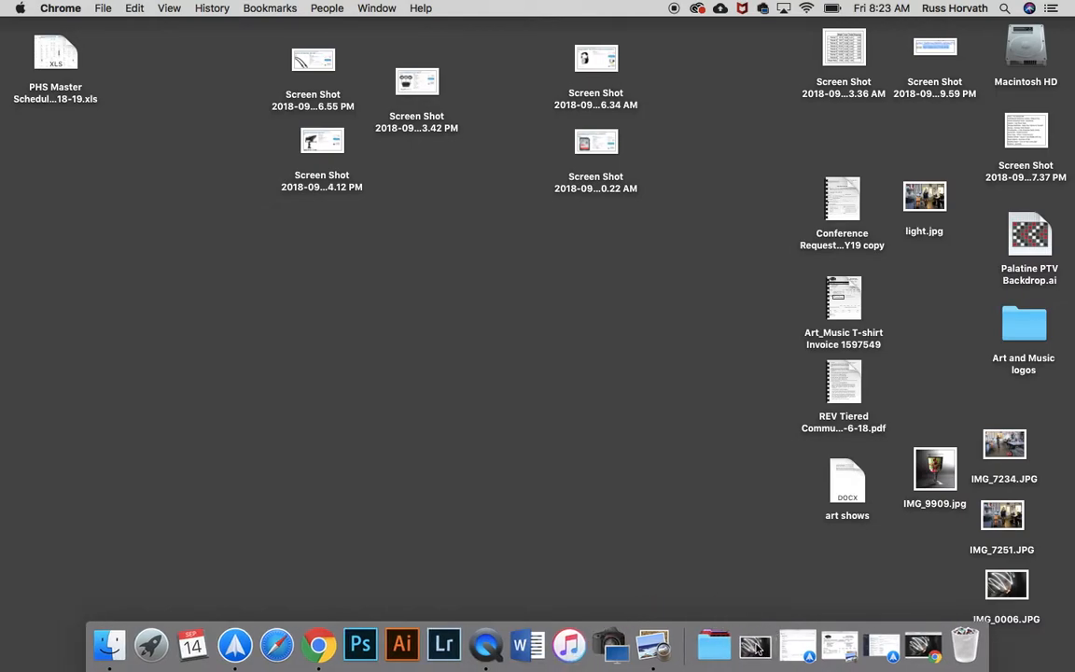
{"action": "left_click", "coordinate": [756, 646]}
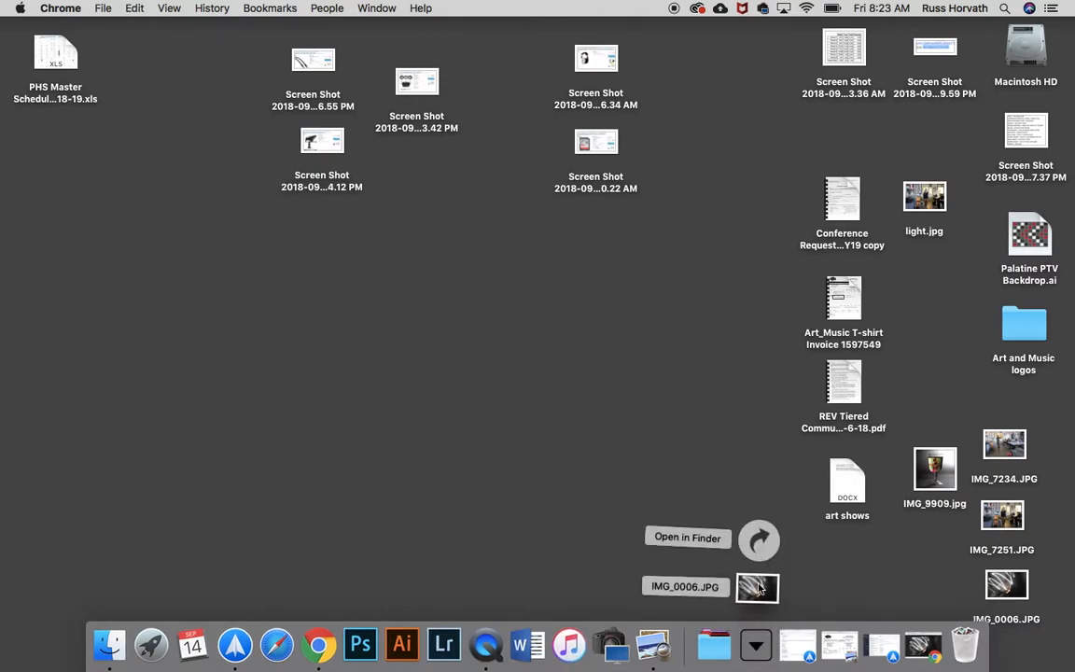
{"action": "left_click_drag", "start_coordinate": [757, 588], "coordinate": [363, 650]}
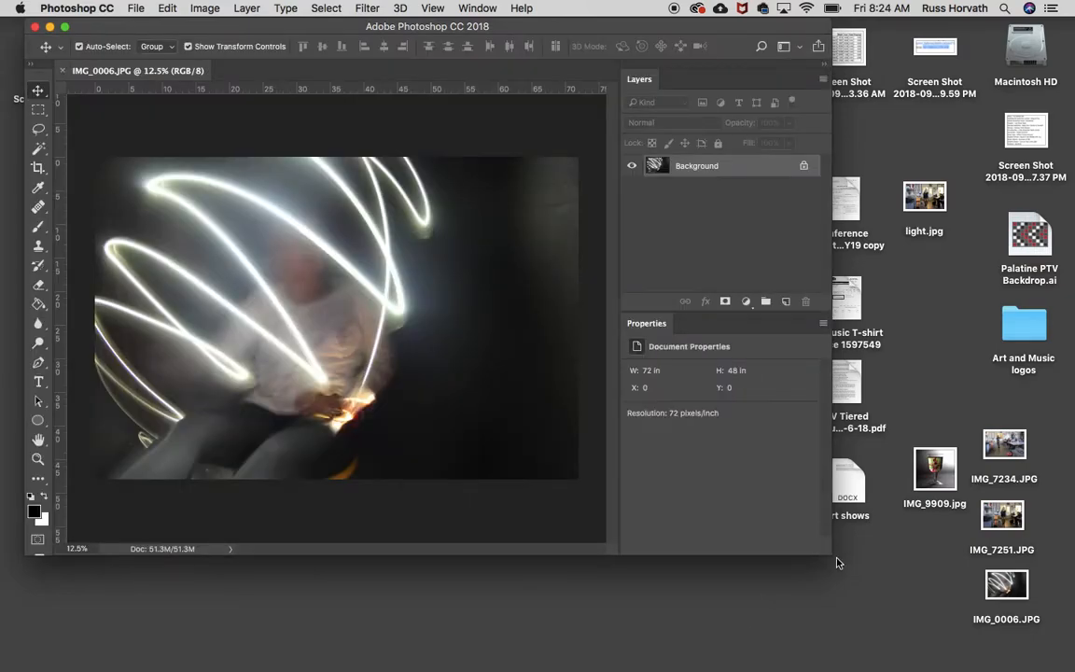
- Enlarge the Photoshop window until it fills the whole screen
{"action": "left_click_drag", "start_coordinate": [828, 553], "coordinate": [915, 592]}
{"action": "left_click_drag", "start_coordinate": [1003, 617], "coordinate": [1059, 651]}
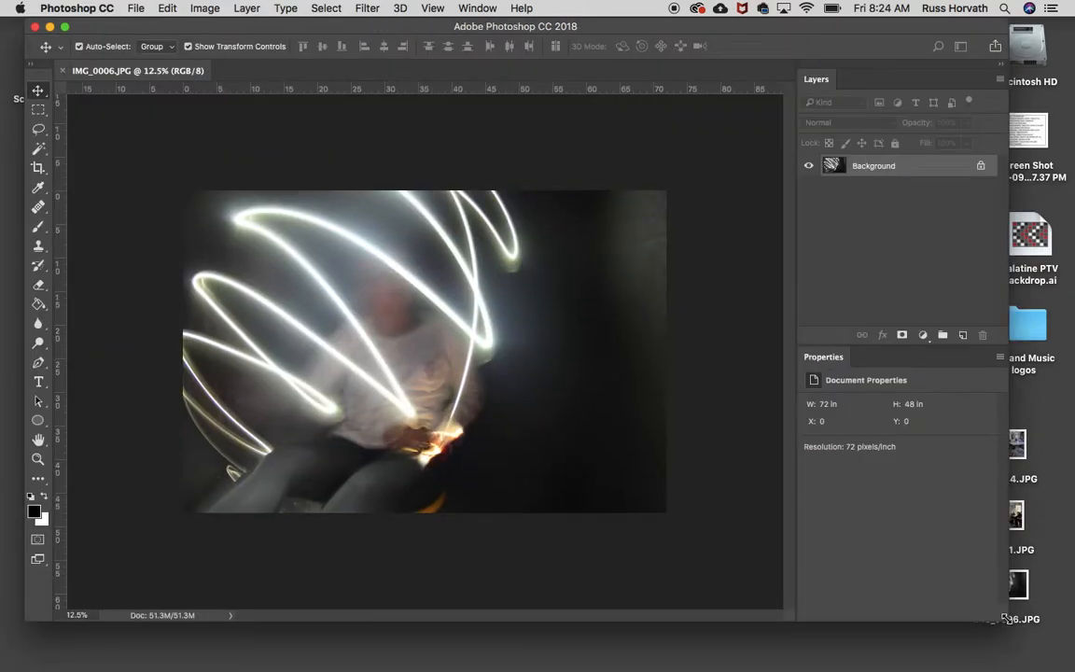
{"action": "left_click", "coordinate": [64, 27]}
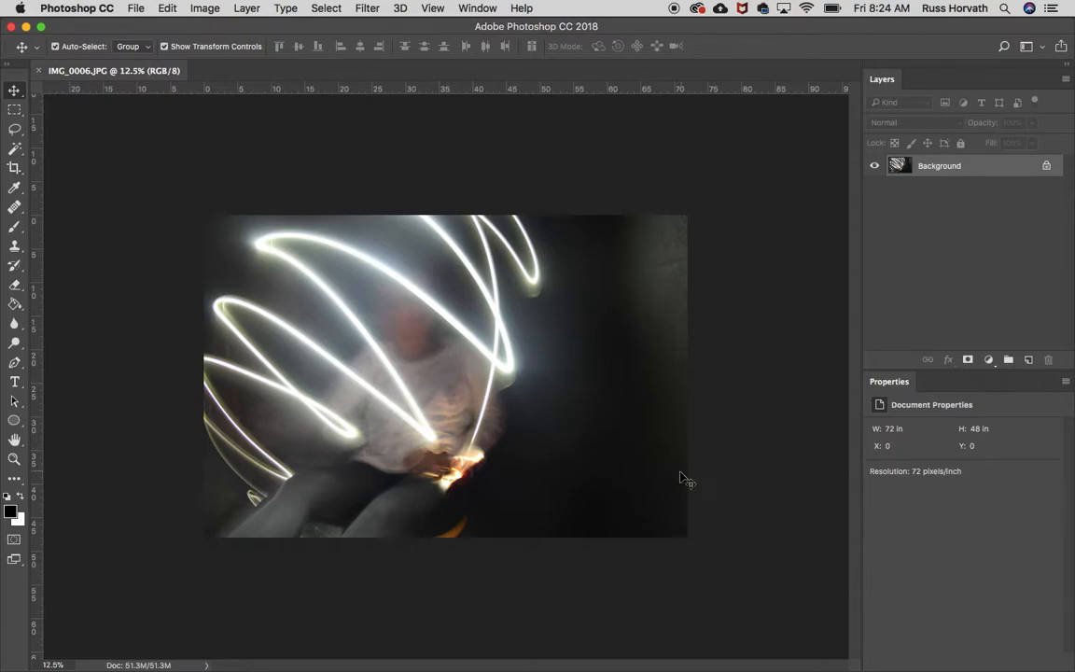
{"action": "left_click", "coordinate": [138, 9]}
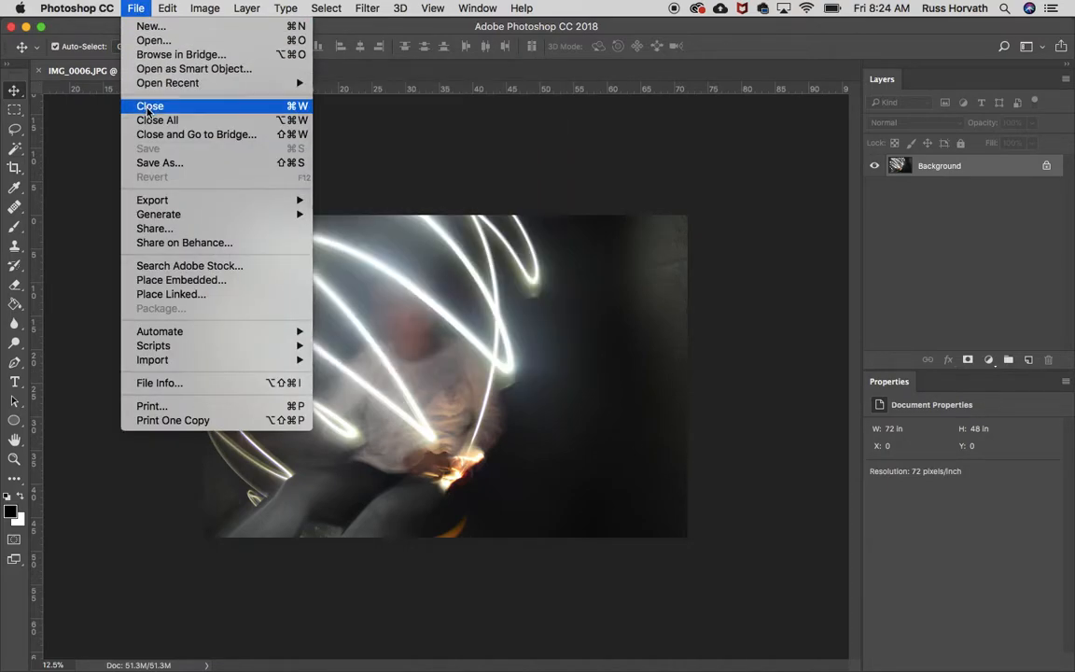
{"action": "mouse_move", "coordinate": [167, 9]}
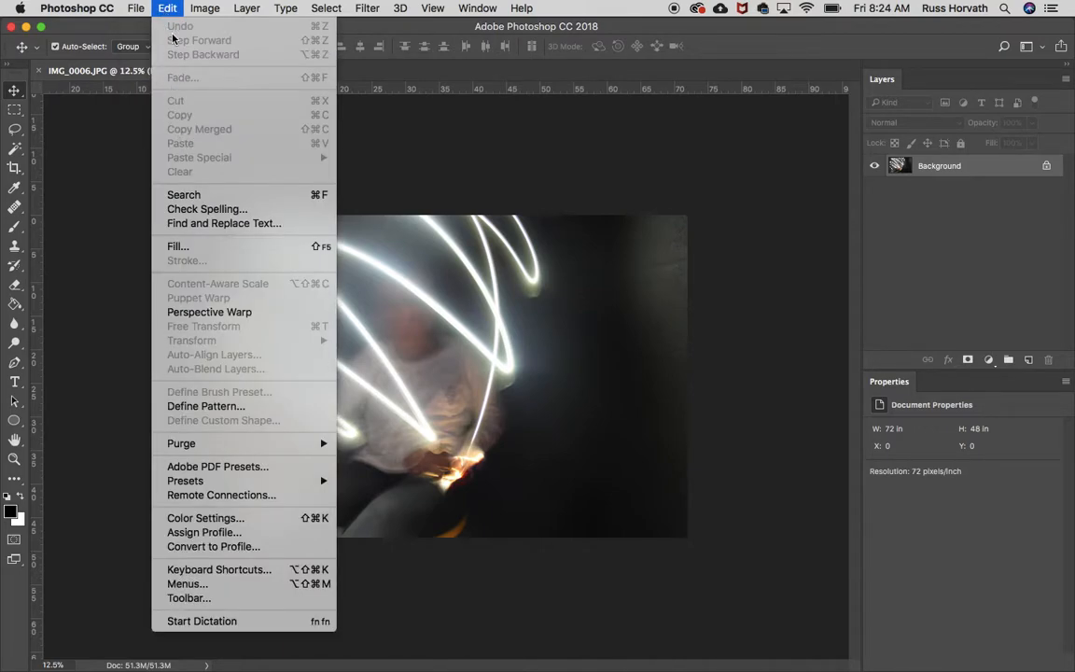
{"action": "left_click", "coordinate": [130, 10]}
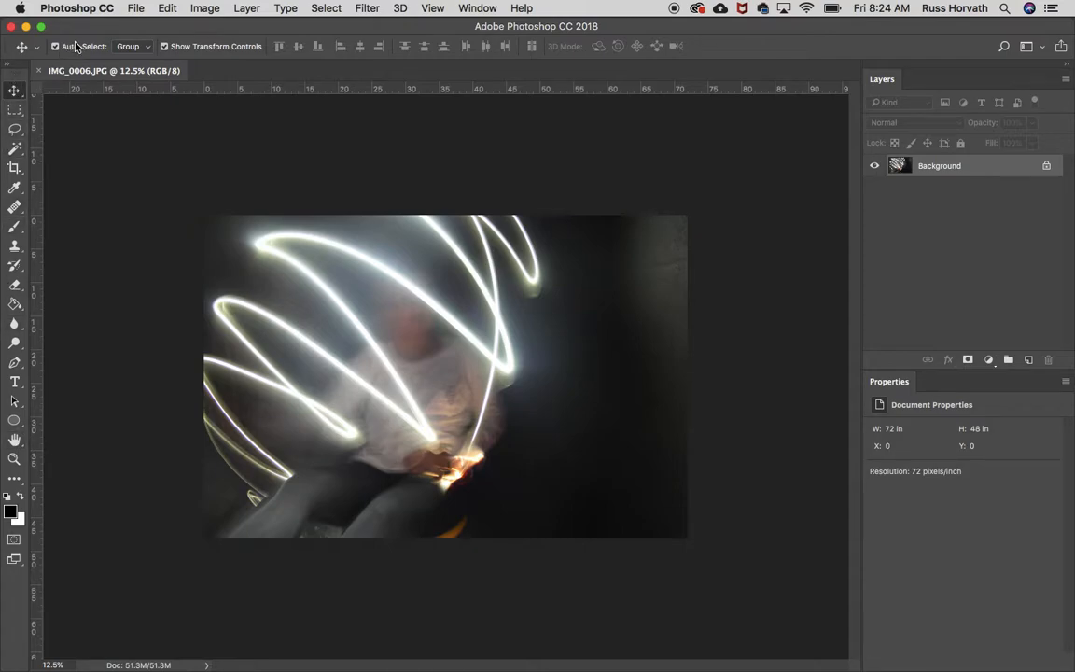
- Review the options of the tools in sequence from the Rectangular Marquee through to the Brush
{"action": "left_click", "coordinate": [14, 109]}
{"action": "left_click", "coordinate": [14, 129]}
{"action": "left_click", "coordinate": [14, 149]}
{"action": "left_click", "coordinate": [14, 167]}
{"action": "left_click", "coordinate": [14, 187]}
{"action": "left_click", "coordinate": [14, 206]}
{"action": "left_click", "coordinate": [14, 226]}
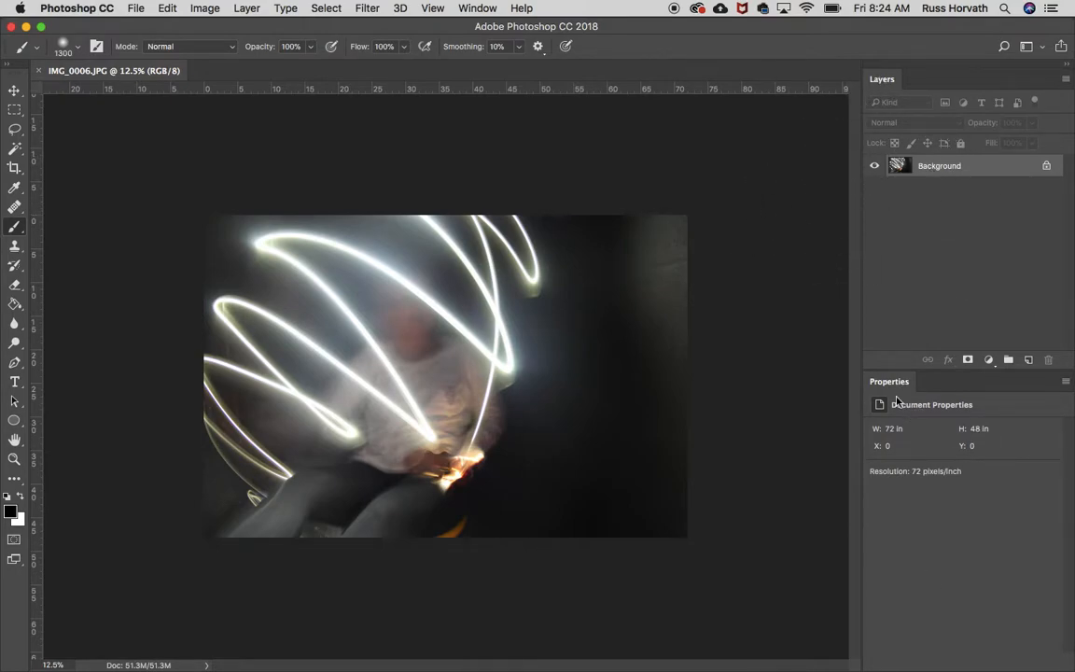
- Hide the Layers panel and show it again
{"action": "left_click", "coordinate": [475, 8]}
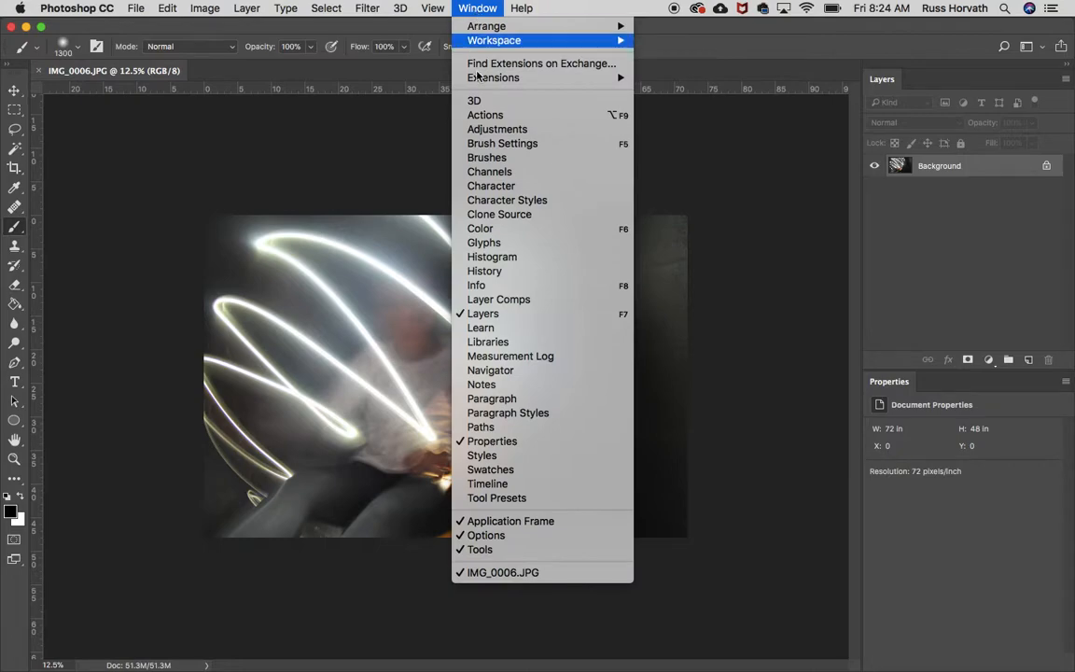
{"action": "left_click", "coordinate": [495, 313]}
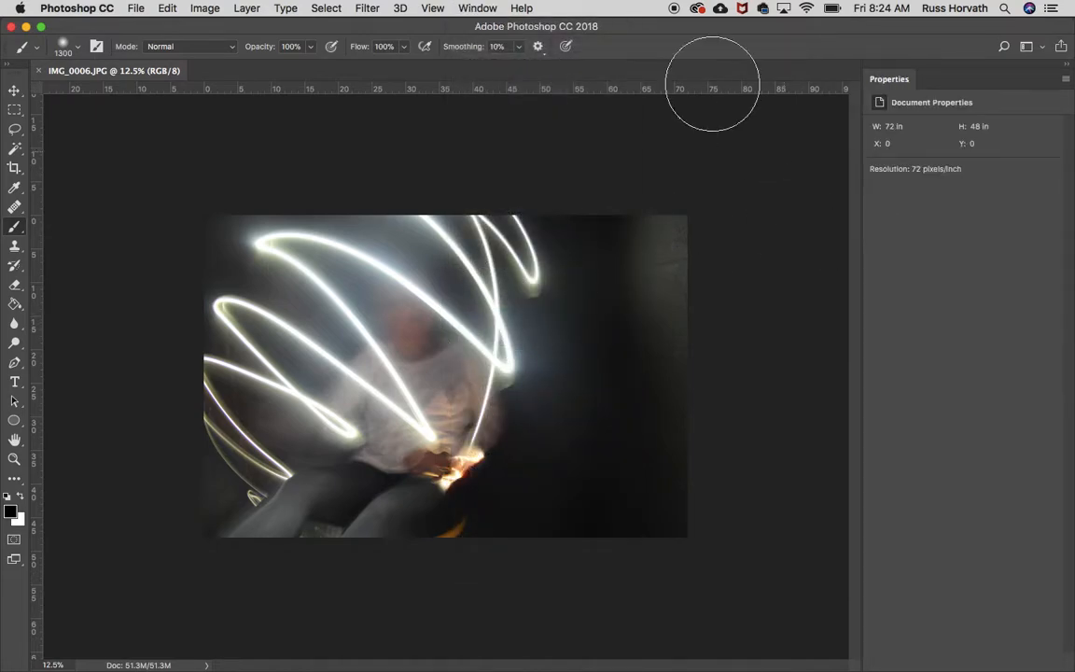
{"action": "left_click", "coordinate": [476, 8]}
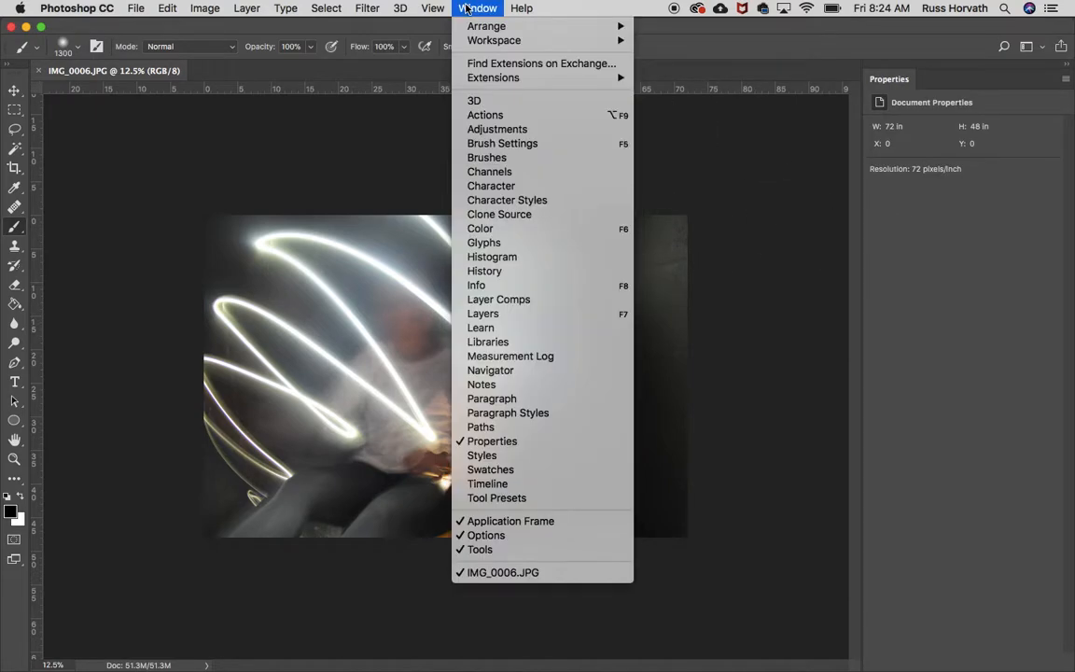
{"action": "left_click", "coordinate": [483, 315]}
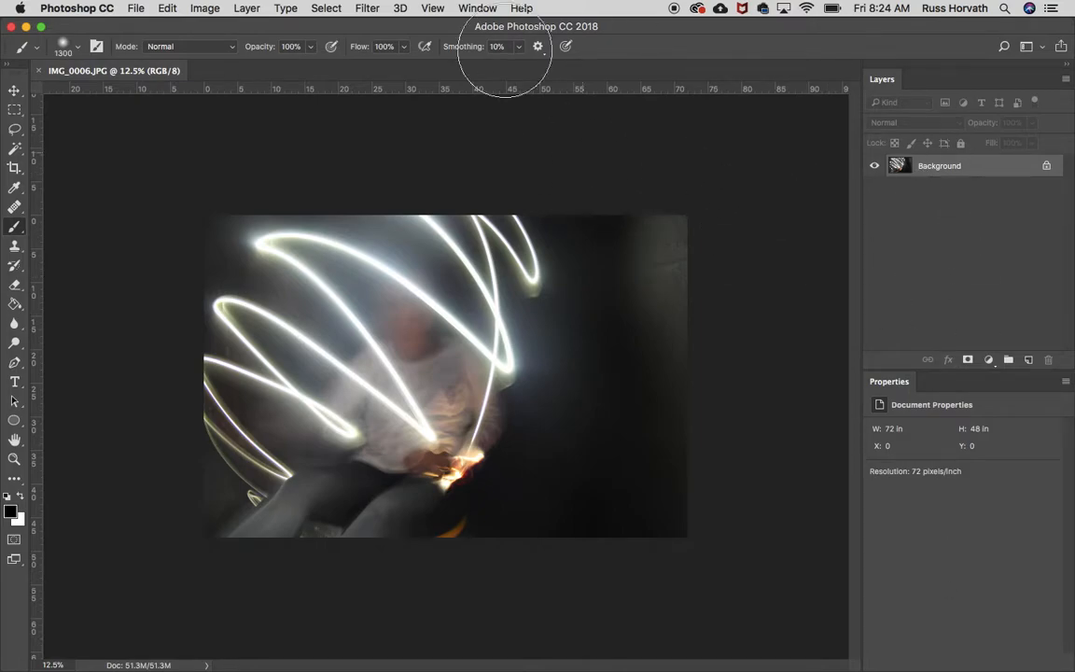
{"action": "left_click", "coordinate": [475, 8]}
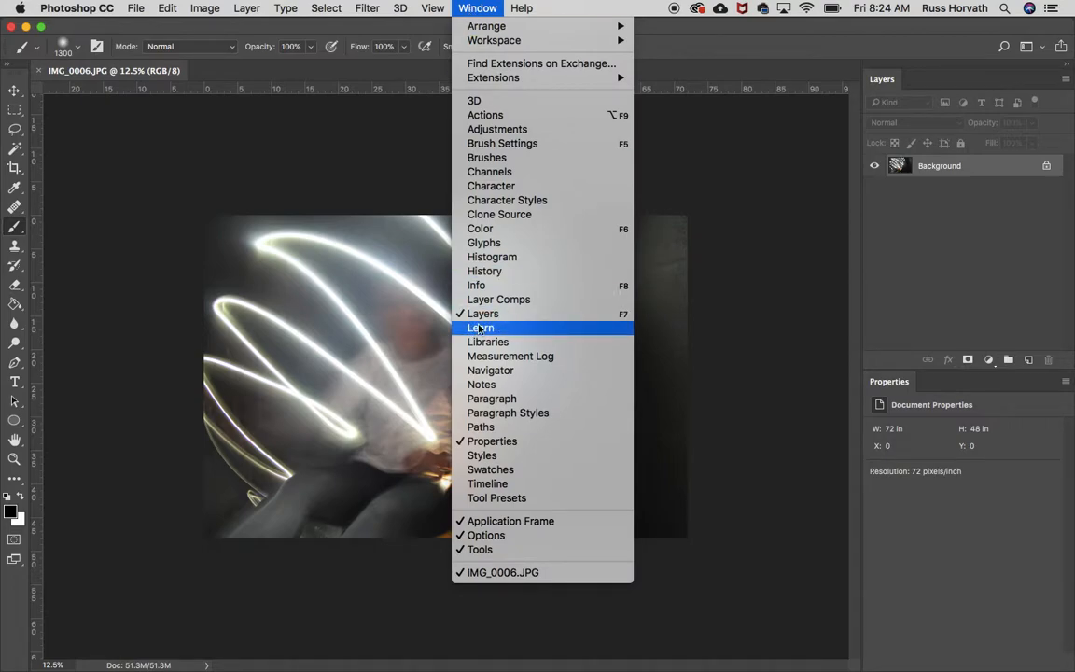
{"action": "left_click", "coordinate": [473, 10]}
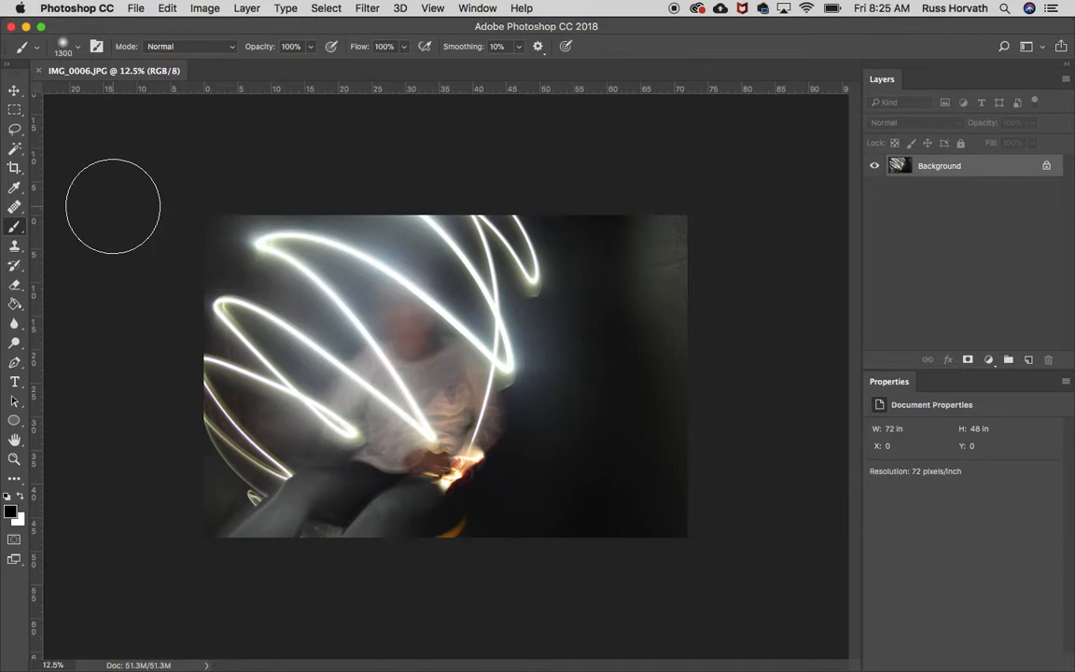
- Zoom in on the photo and back out to 16.67%
{"action": "key", "text": "super+plus"}
{"action": "key", "text": "super+plus"}
{"action": "key", "text": "super+plus"}
{"action": "key", "text": "super+plus"}
{"action": "key", "text": "super+plus"}
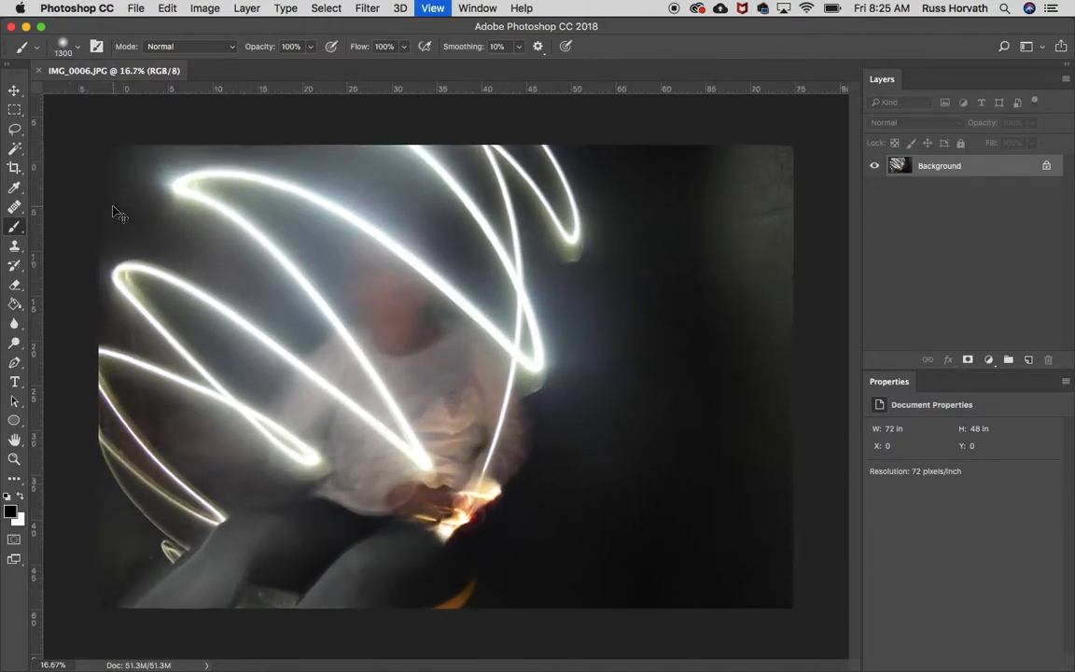
{"action": "key", "text": "super+minus"}
{"action": "key", "text": "super+minus"}
{"action": "key", "text": "super+minus"}
{"action": "key", "text": "super+minus"}
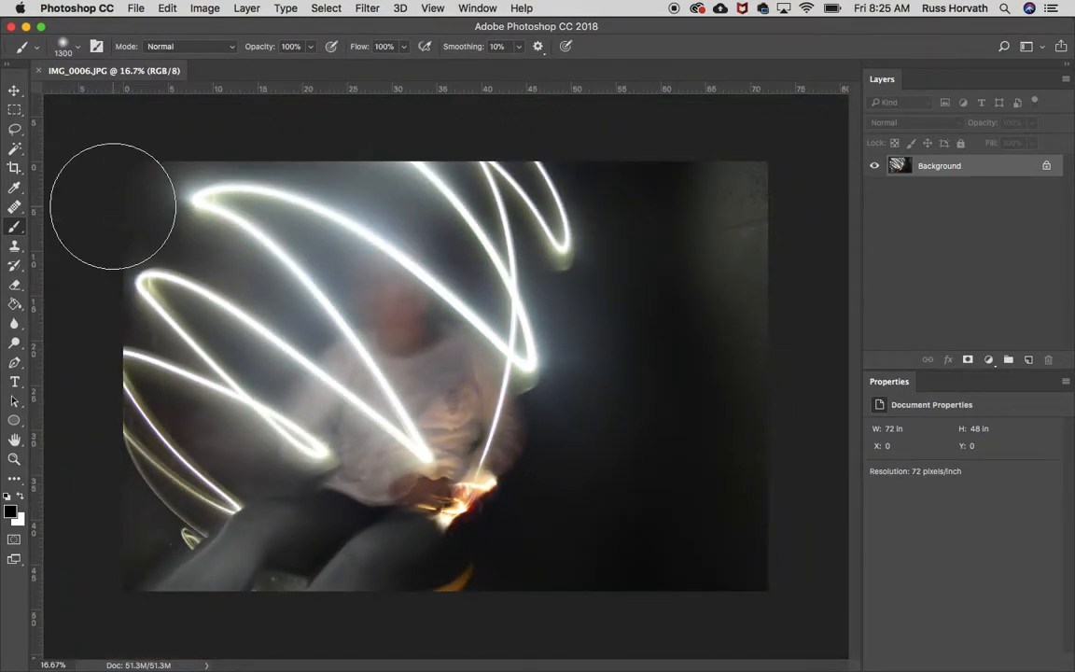
- With the Move tool active, add a Levels adjustment layer above the Background and set its input levels to 17, 0.74 and 217
{"action": "left_click", "coordinate": [15, 91]}
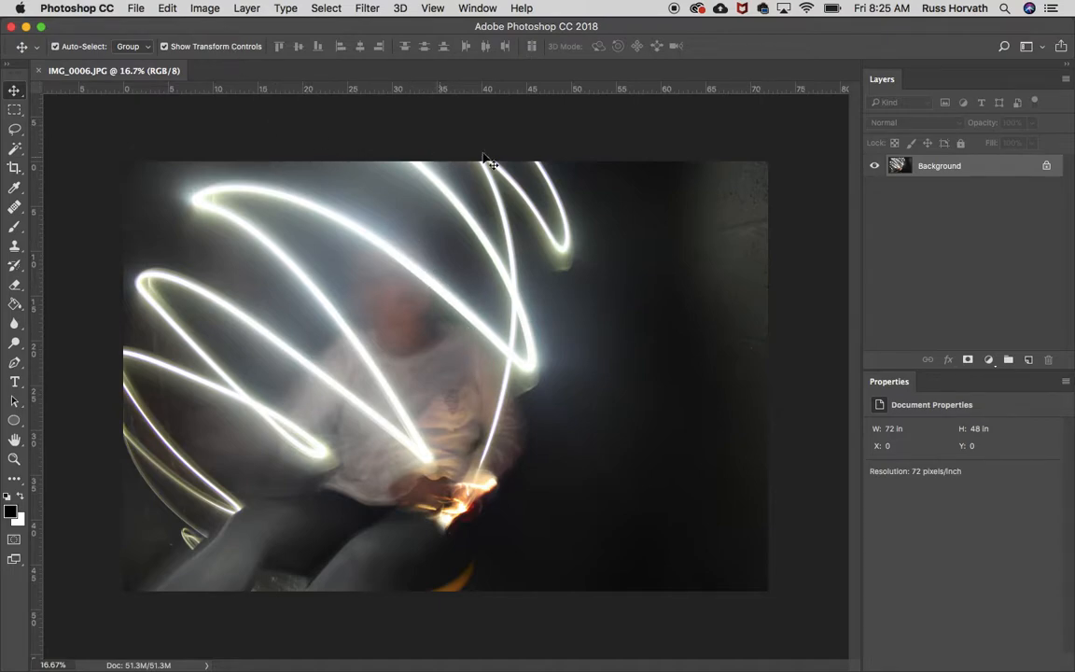
{"action": "left_click", "coordinate": [989, 362]}
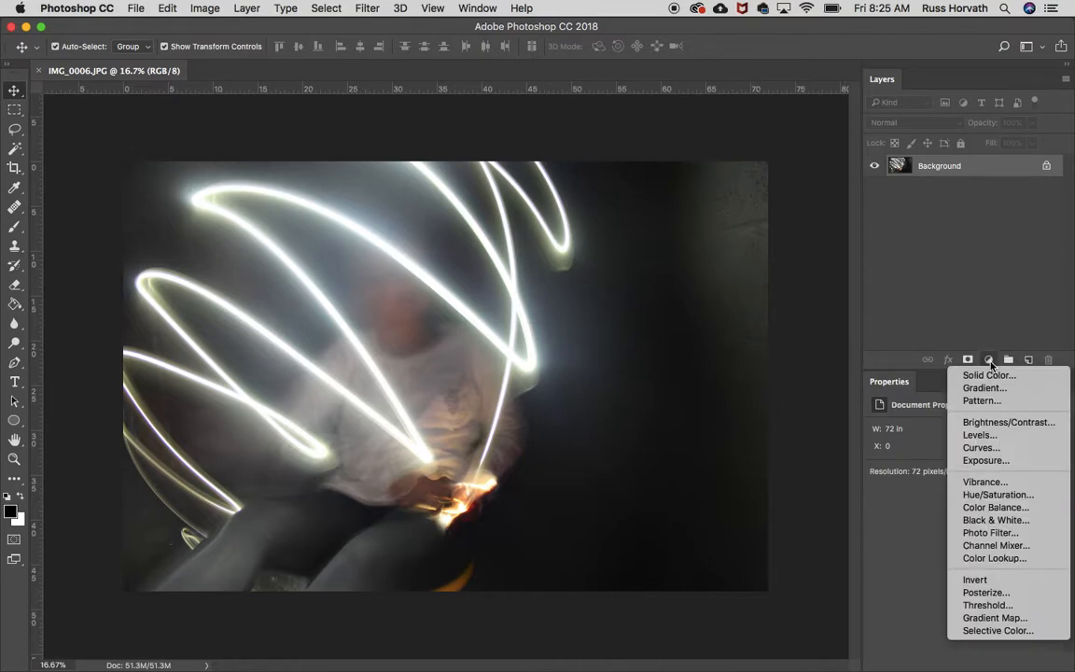
{"action": "left_click", "coordinate": [985, 442]}
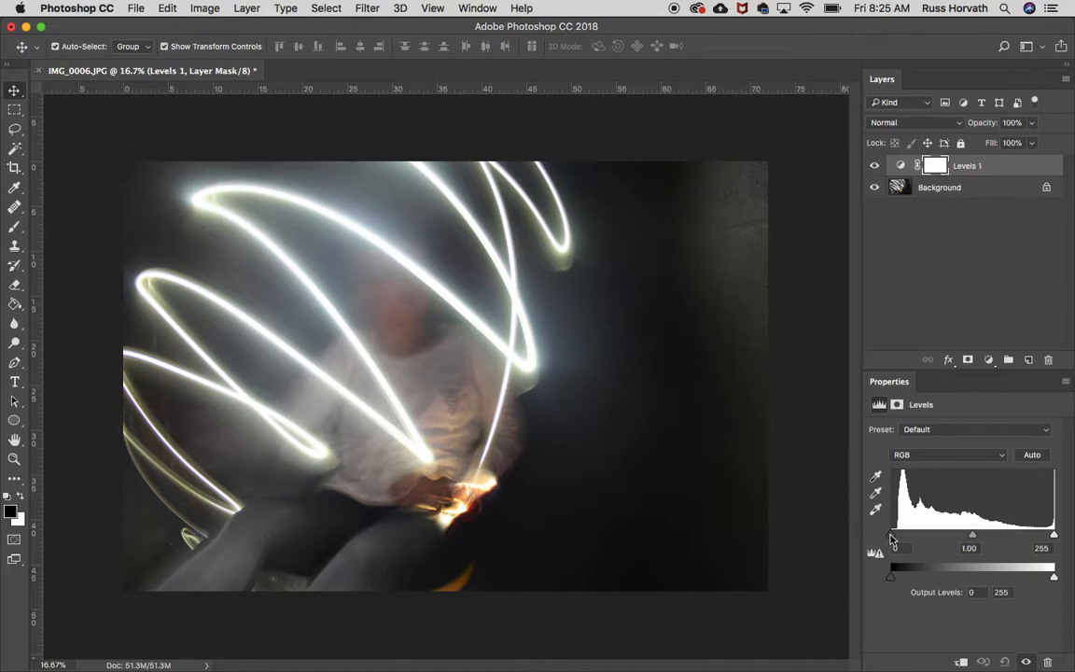
{"action": "mouse_move", "coordinate": [891, 538]}
{"action": "left_mouse_down"}
{"action": "mouse_move", "coordinate": [914, 537]}
{"action": "mouse_move", "coordinate": [902, 537]}
{"action": "left_mouse_up"}
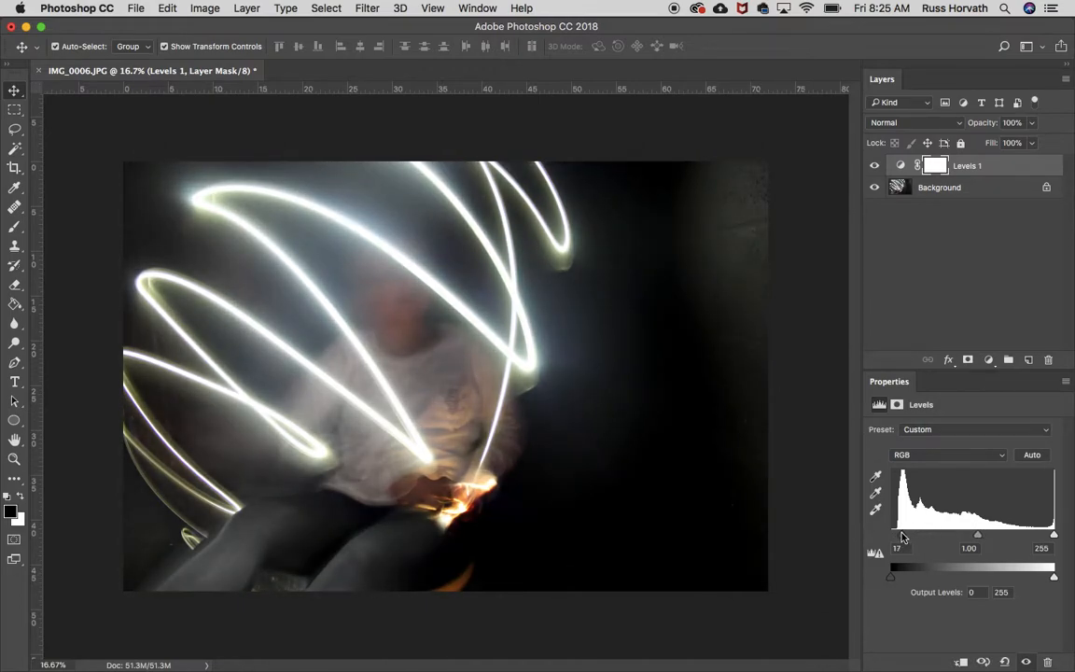
{"action": "mouse_move", "coordinate": [1052, 536]}
{"action": "left_mouse_down"}
{"action": "mouse_move", "coordinate": [954, 539]}
{"action": "mouse_move", "coordinate": [978, 539]}
{"action": "left_mouse_up"}
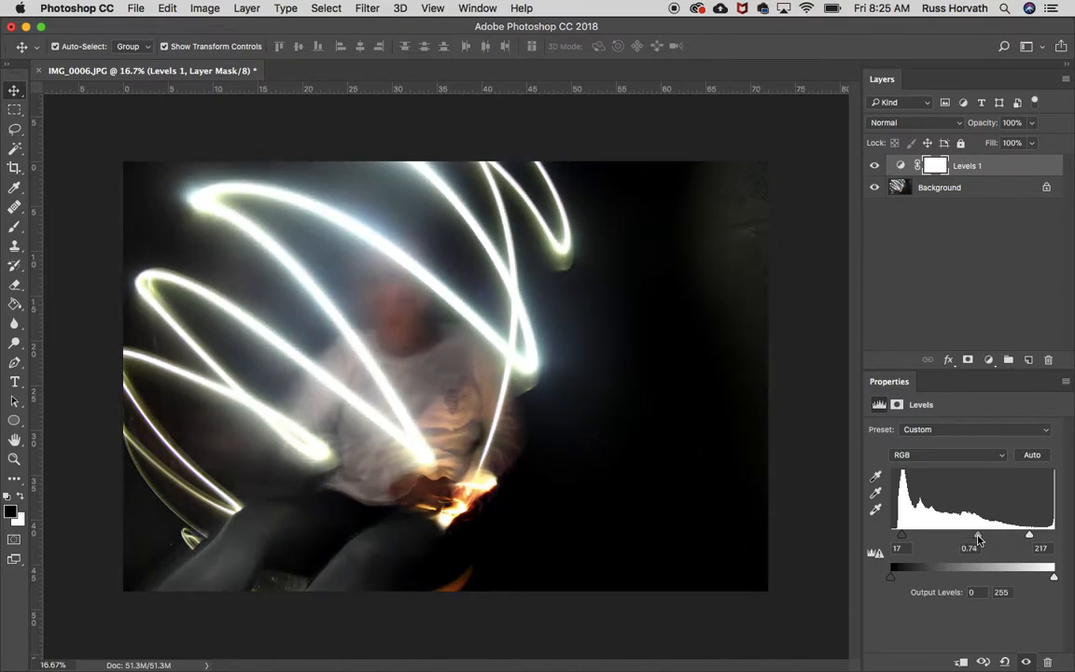
- Toggle the Levels adjustment layer's visibility to compare the photo before and after, leaving the layer visible
{"action": "left_click", "coordinate": [874, 166]}
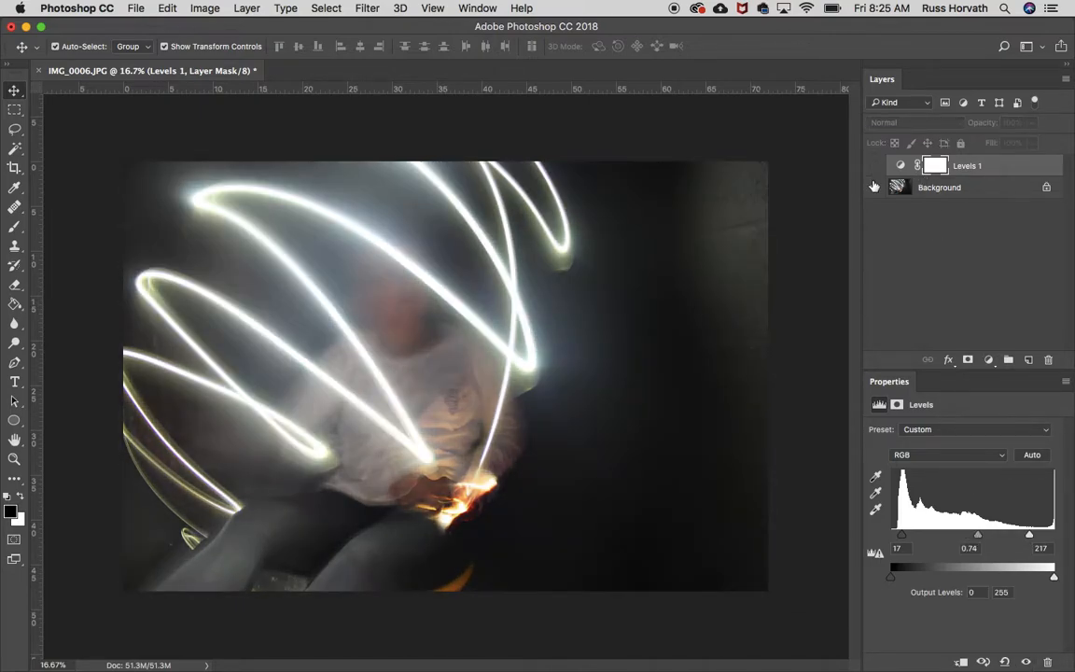
{"action": "left_click", "coordinate": [874, 166]}
{"action": "left_click", "coordinate": [874, 166]}
{"action": "left_click", "coordinate": [874, 166]}
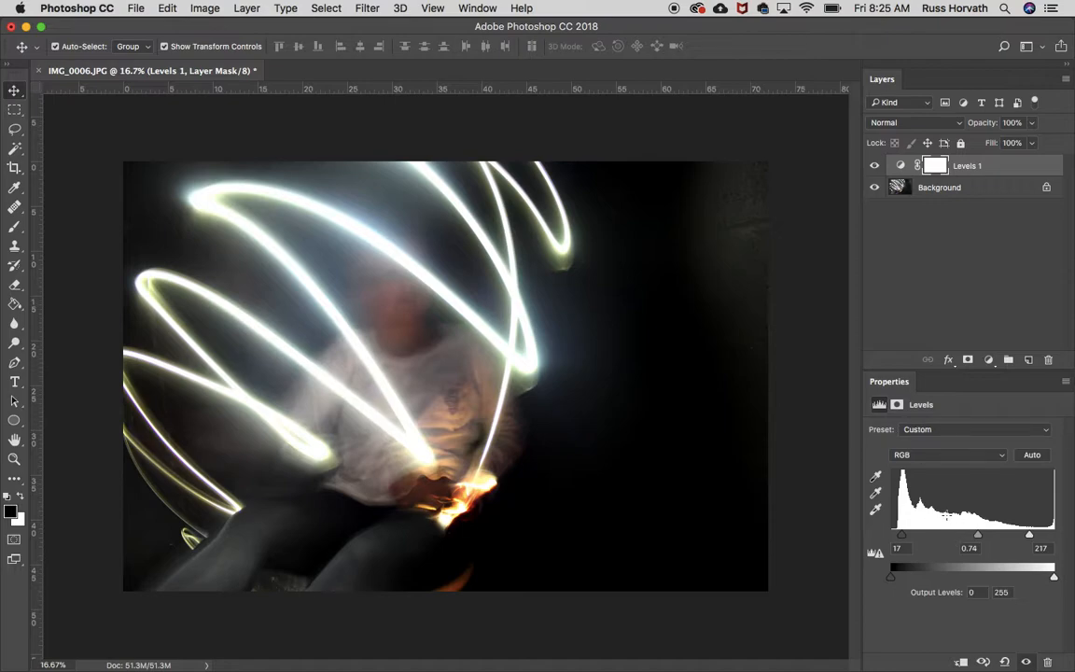
- Compare the Levels layer's adjustment properties with its layer mask properties, ending on the mask
{"action": "left_click", "coordinate": [474, 8]}
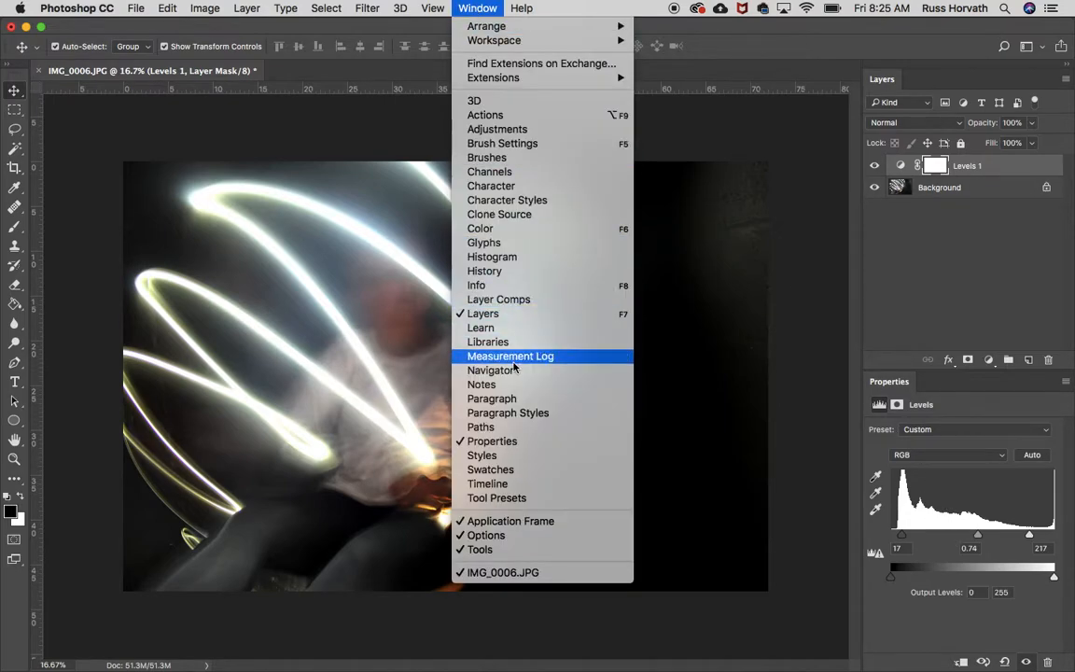
{"action": "left_click", "coordinate": [953, 259]}
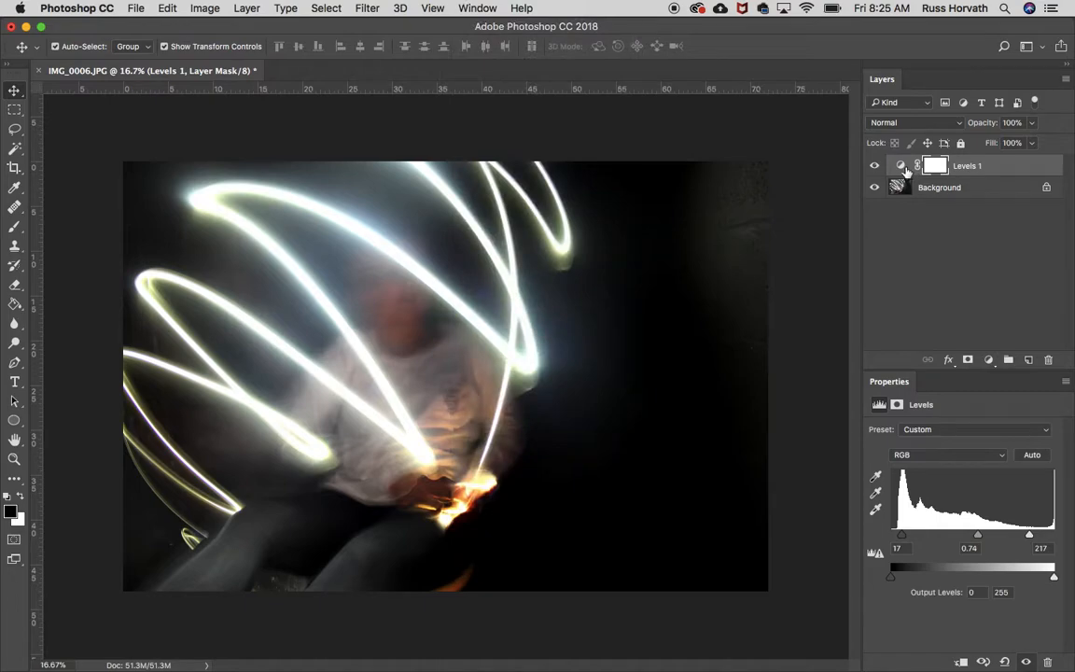
{"action": "left_click", "coordinate": [901, 169]}
{"action": "left_click", "coordinate": [934, 167]}
{"action": "left_click", "coordinate": [900, 168]}
{"action": "left_click", "coordinate": [936, 170]}
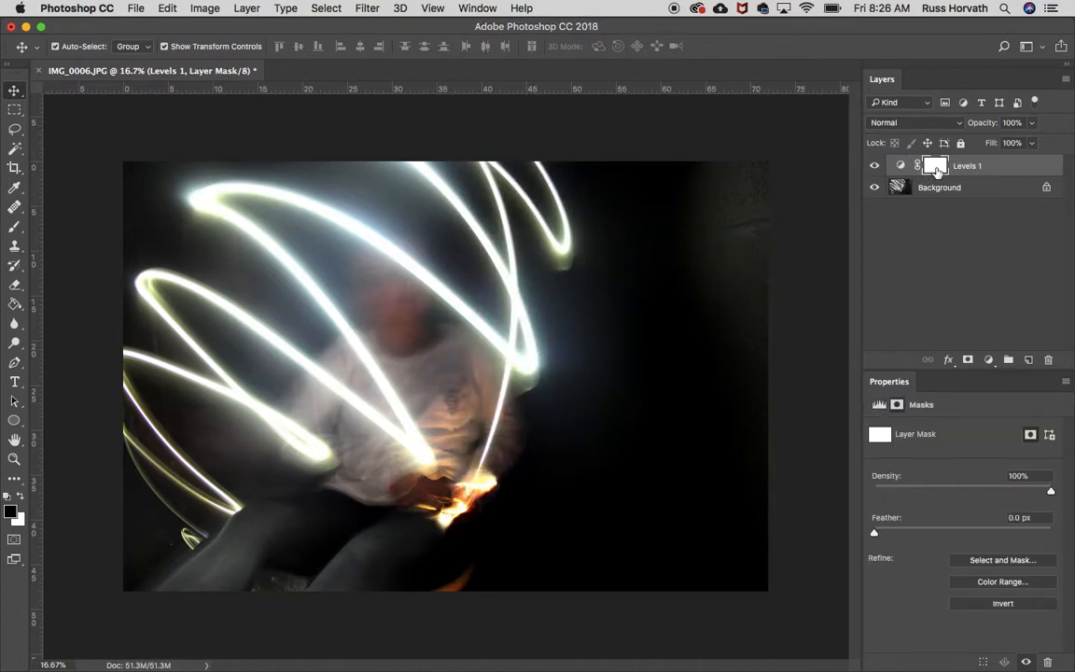
- Show the Levels adjustment properties again, inspect the photo's image size in inches, and leave the size unchanged
{"action": "left_click", "coordinate": [896, 168]}
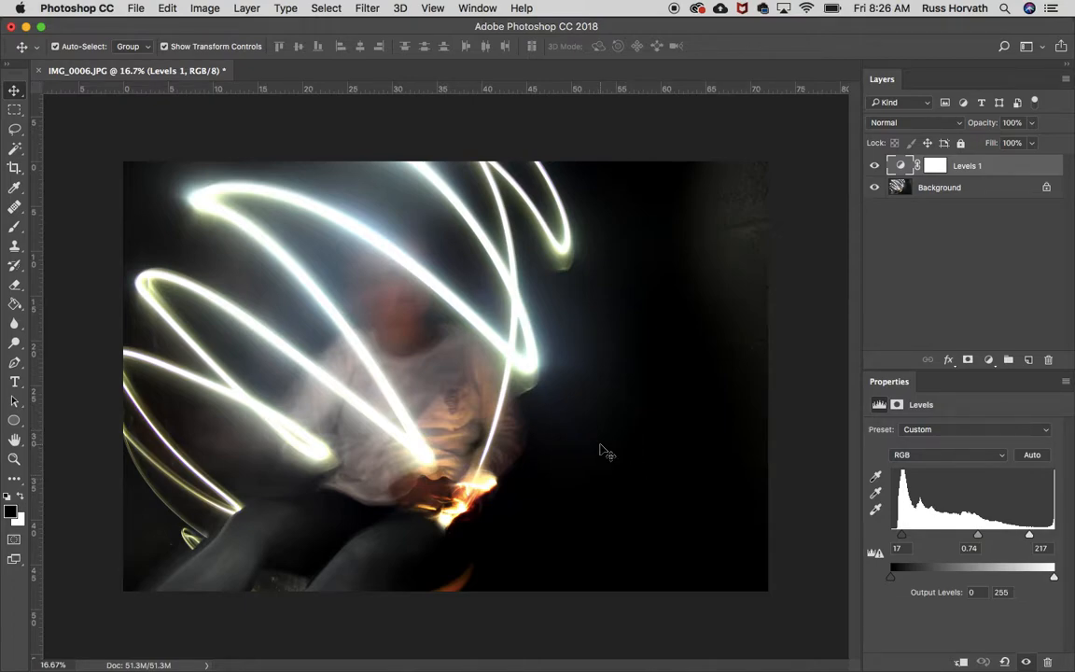
{"action": "left_click", "coordinate": [204, 9]}
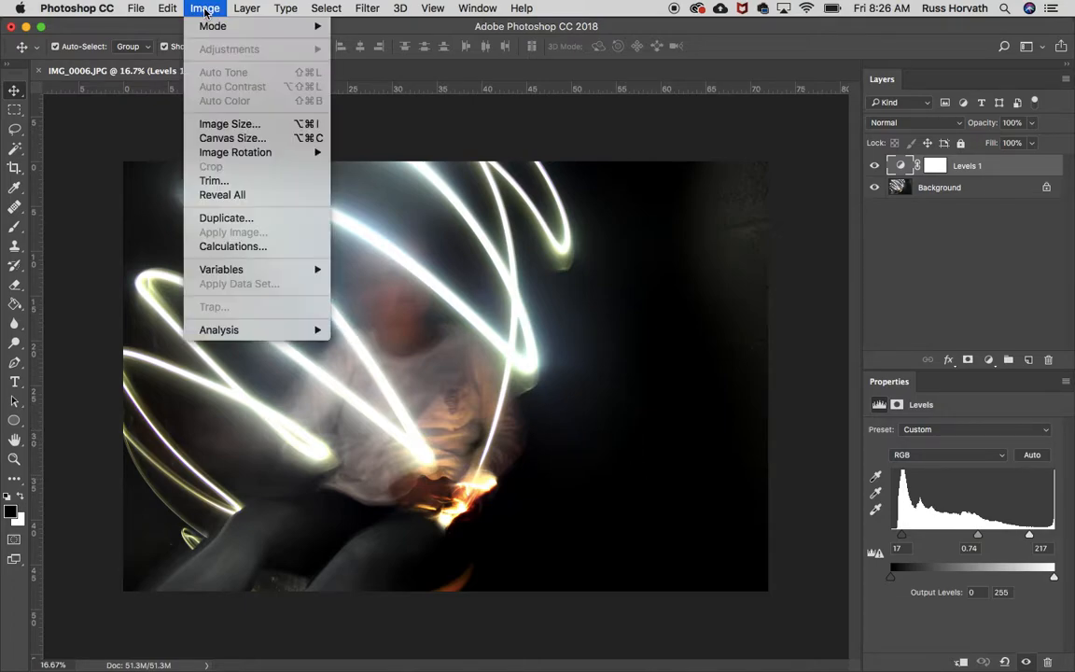
{"action": "left_click", "coordinate": [222, 125]}
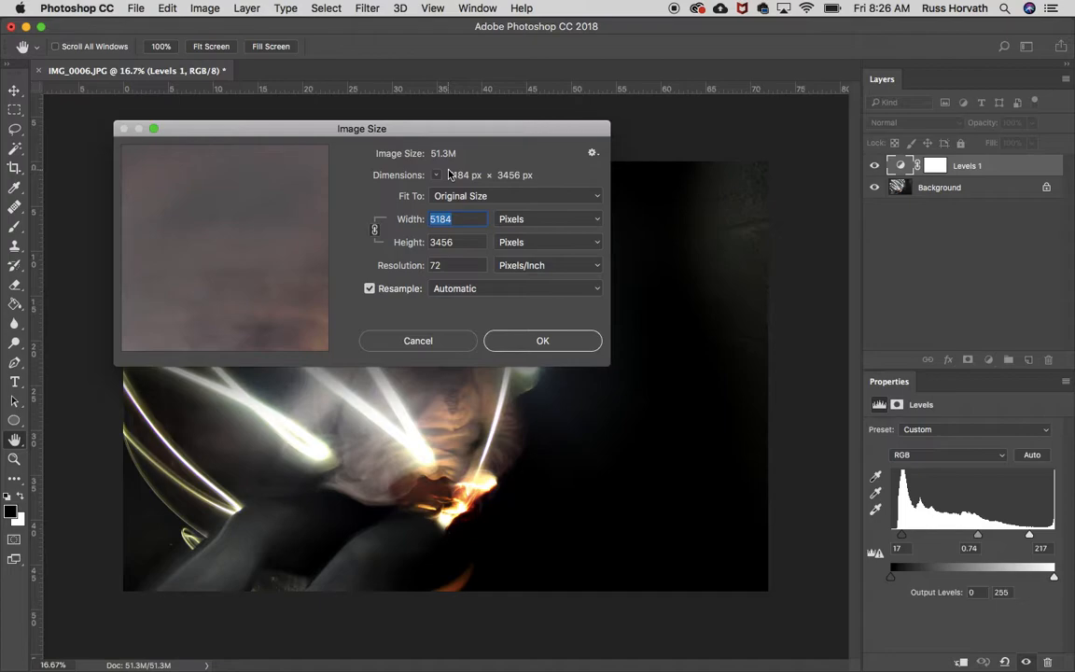
{"action": "left_click", "coordinate": [515, 218]}
{"action": "left_click", "coordinate": [522, 233]}
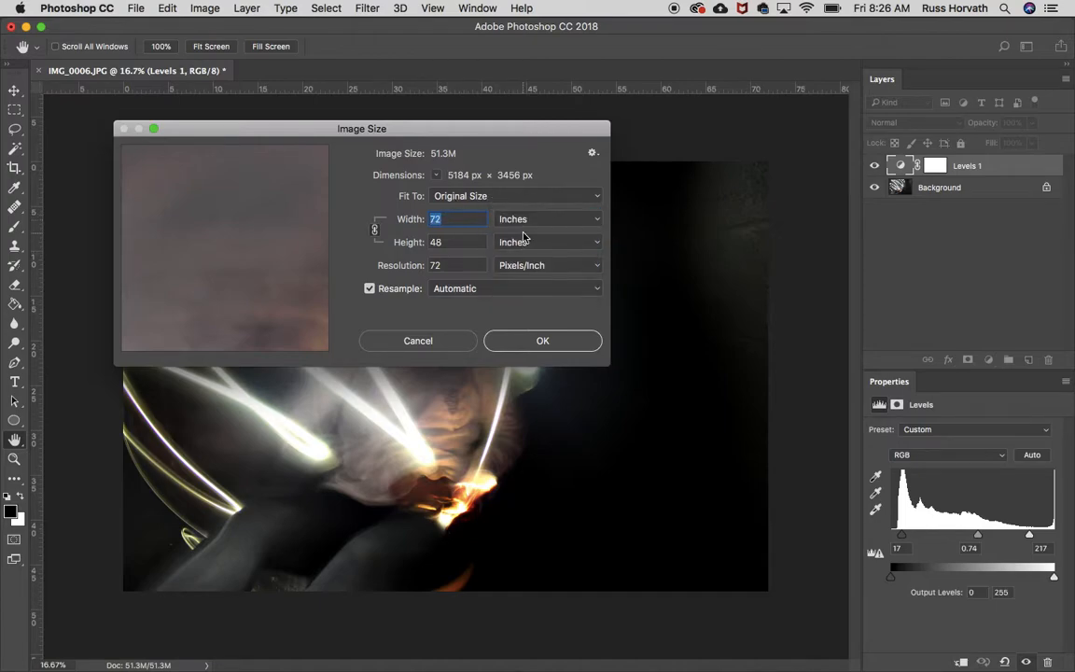
{"action": "left_click", "coordinate": [521, 242]}
{"action": "left_click", "coordinate": [522, 243]}
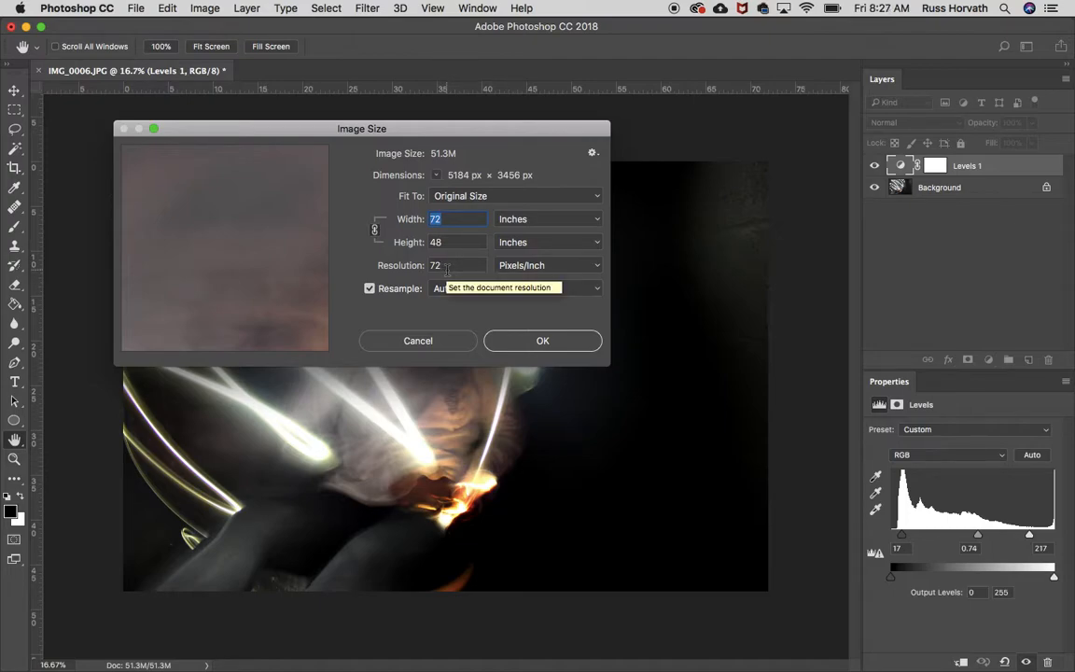
{"action": "left_click", "coordinate": [439, 340]}
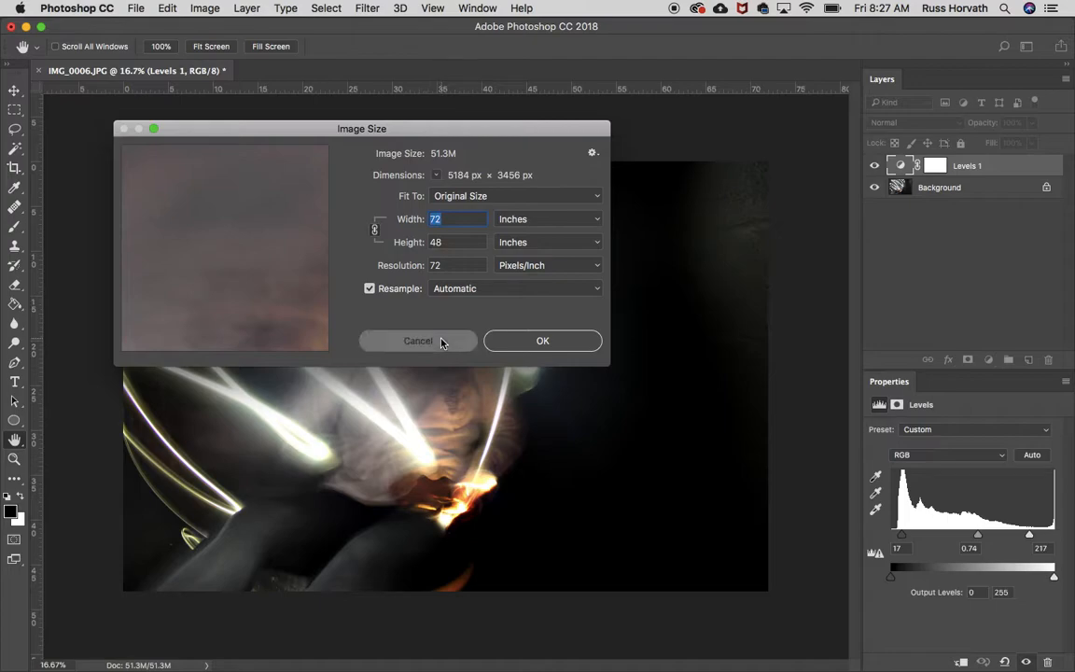
- Activate the Crop tool with the W x H x Resolution preset and check its width and height values
{"action": "left_click", "coordinate": [14, 167]}
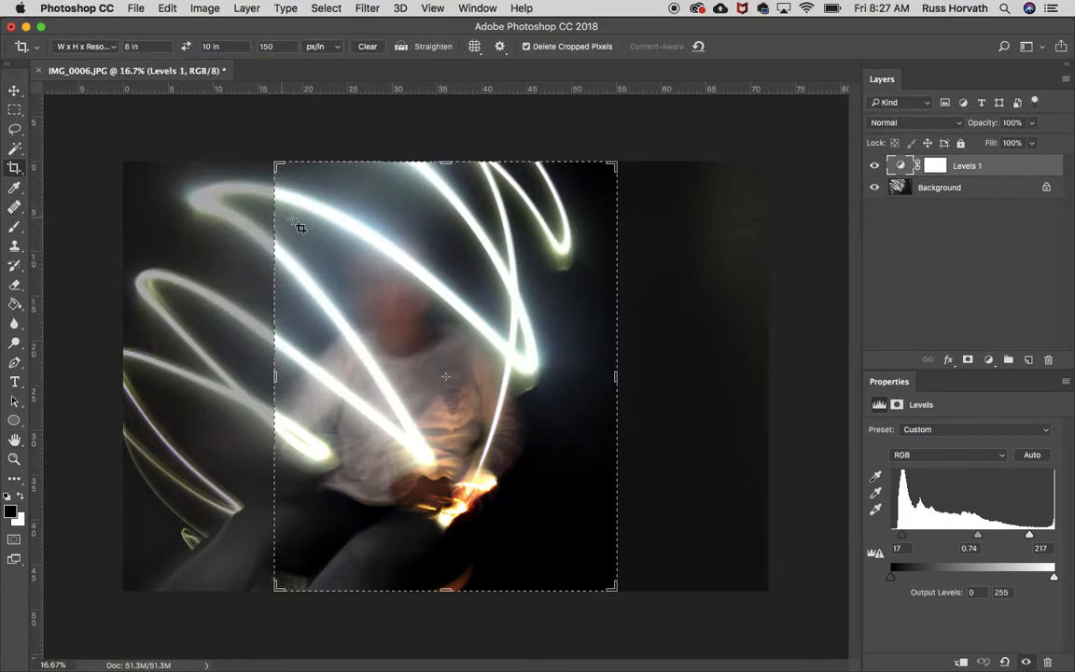
{"action": "left_click", "coordinate": [110, 47]}
{"action": "left_click", "coordinate": [115, 51]}
{"action": "left_click", "coordinate": [116, 51]}
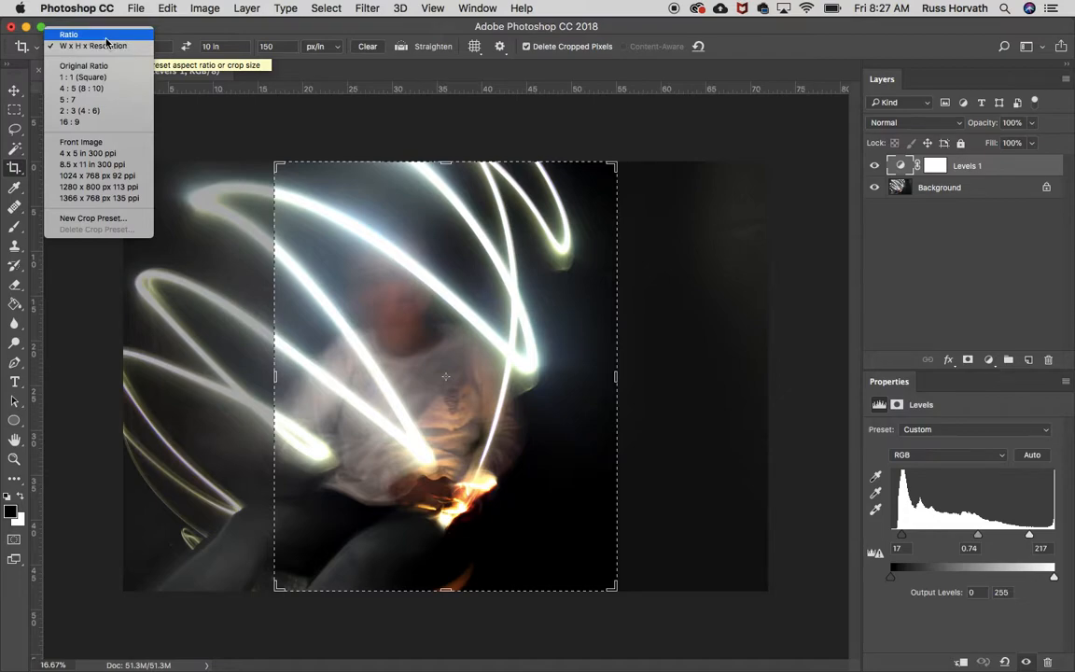
{"action": "left_click", "coordinate": [108, 47]}
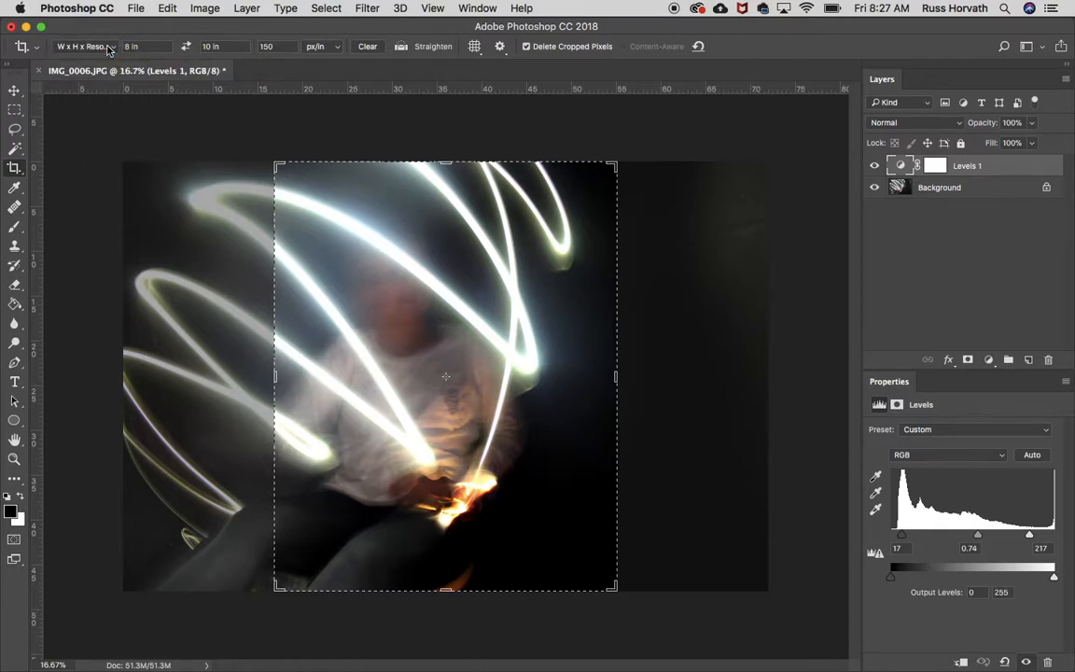
{"action": "left_click", "coordinate": [149, 45]}
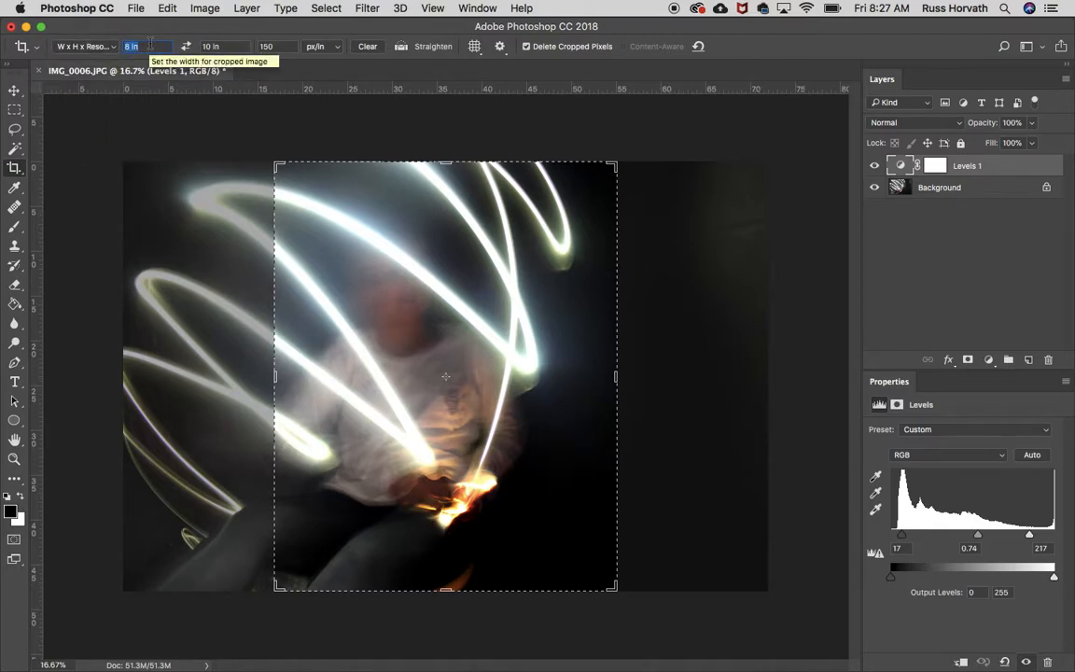
{"action": "left_click", "coordinate": [226, 46]}
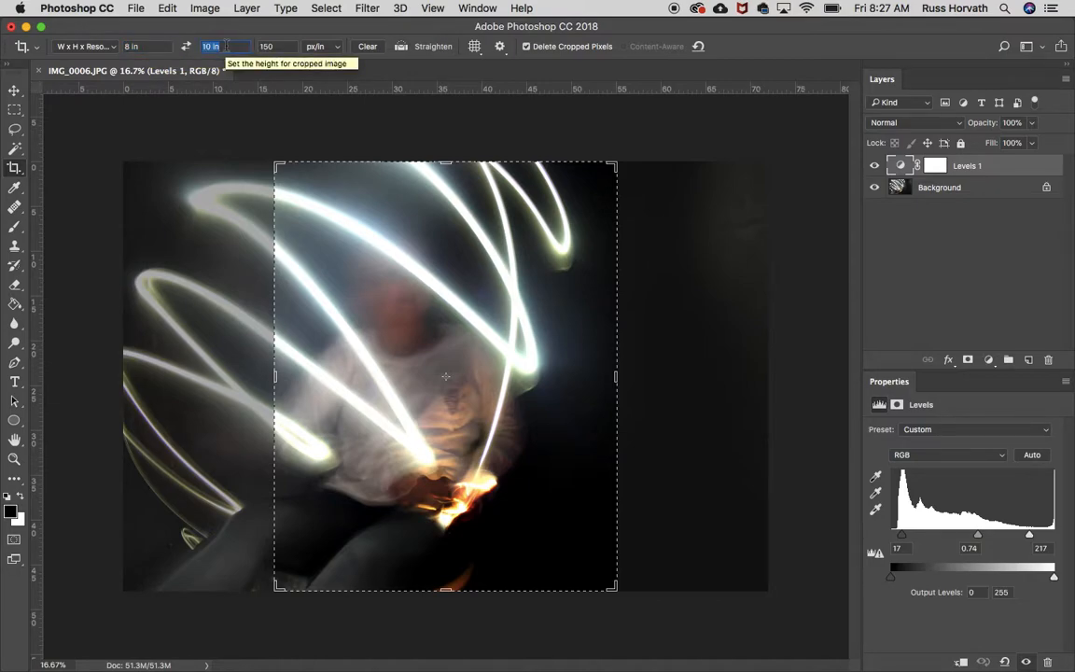
- Swap the crop's width and height repeatedly to compare portrait and landscape, ending on landscape at 10 x 8 in
{"action": "left_click", "coordinate": [186, 45]}
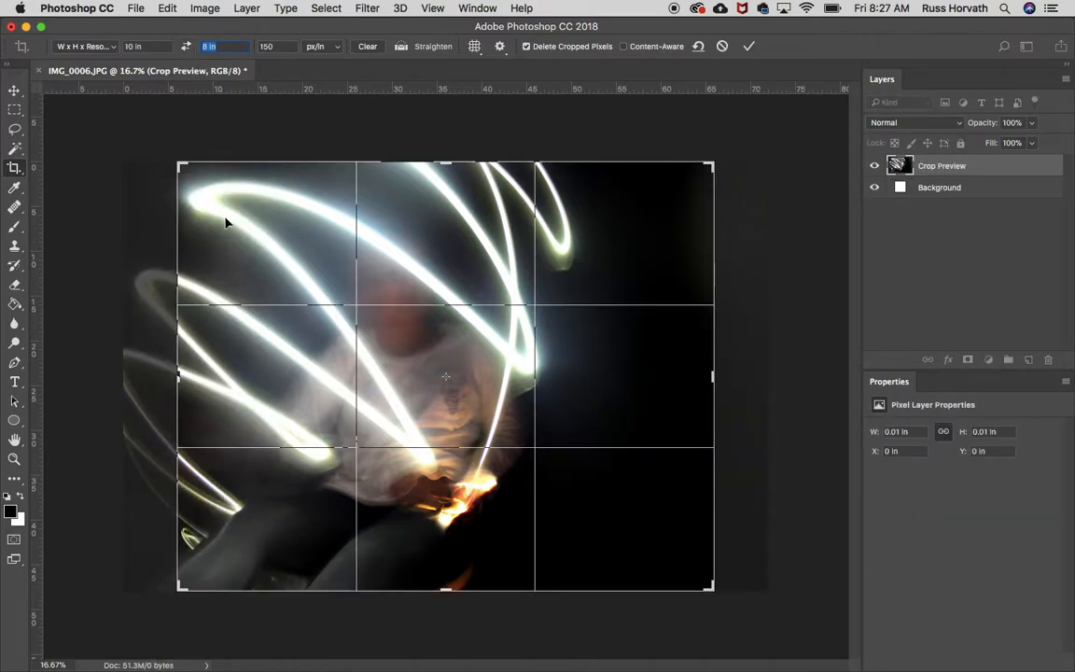
{"action": "left_click", "coordinate": [186, 46]}
{"action": "left_click", "coordinate": [186, 45]}
{"action": "left_click", "coordinate": [186, 46]}
{"action": "left_click", "coordinate": [186, 46]}
{"action": "left_click", "coordinate": [186, 46]}
{"action": "left_click", "coordinate": [185, 45]}
{"action": "left_click", "coordinate": [186, 47]}
{"action": "left_click", "coordinate": [186, 47]}
{"action": "left_click", "coordinate": [185, 47]}
{"action": "left_click", "coordinate": [186, 47]}
{"action": "left_click", "coordinate": [186, 47]}
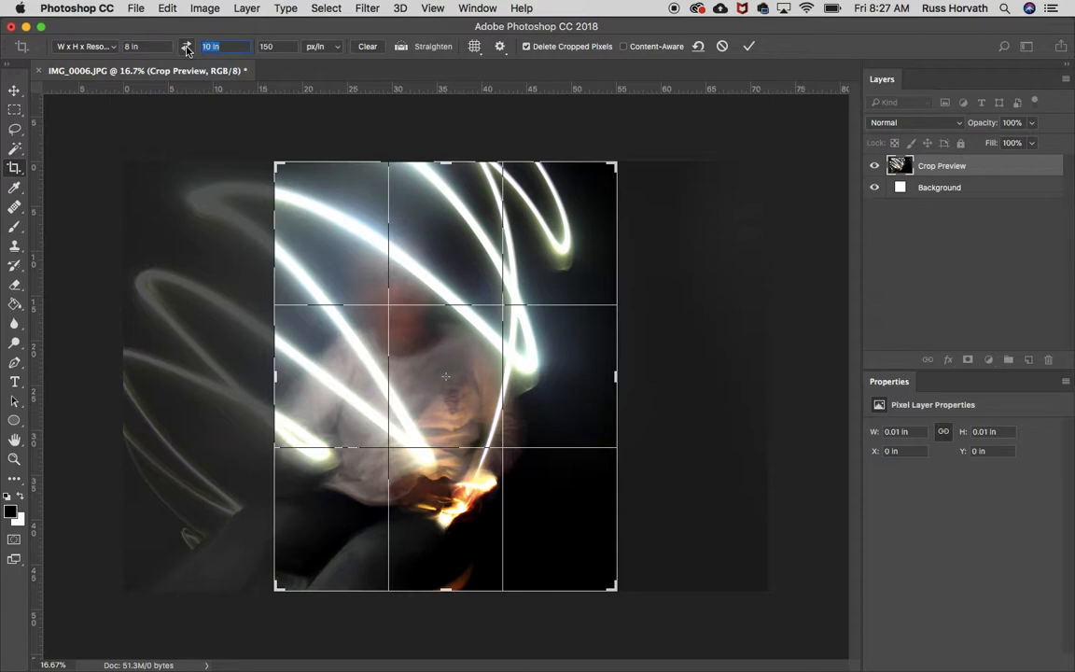
{"action": "left_click", "coordinate": [186, 47]}
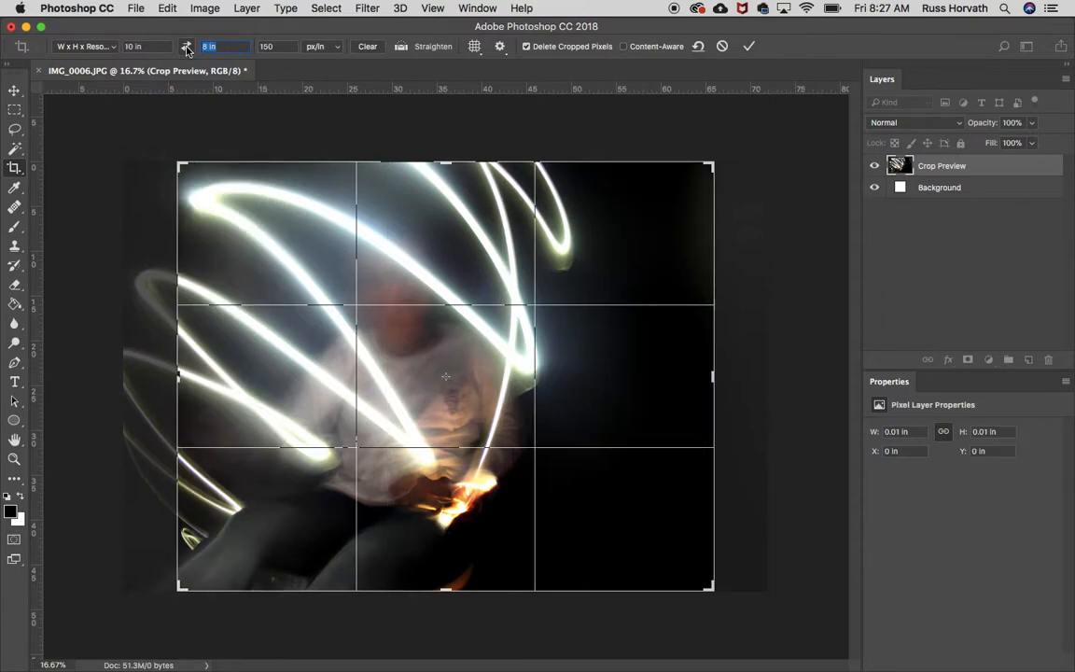
{"action": "left_click", "coordinate": [186, 48]}
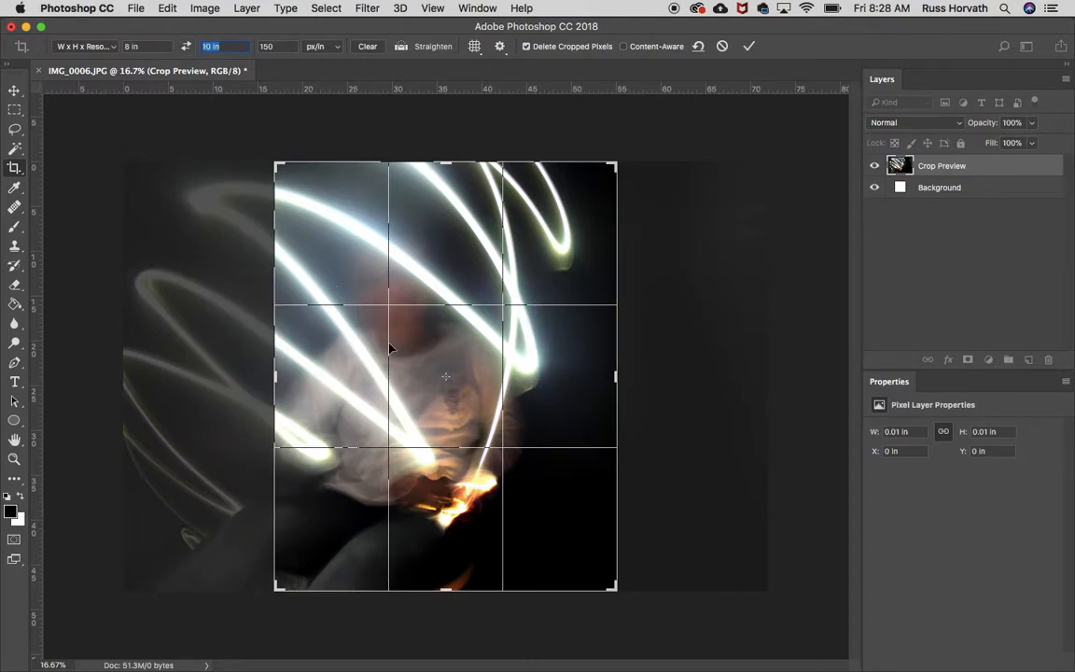
{"action": "left_click", "coordinate": [187, 46]}
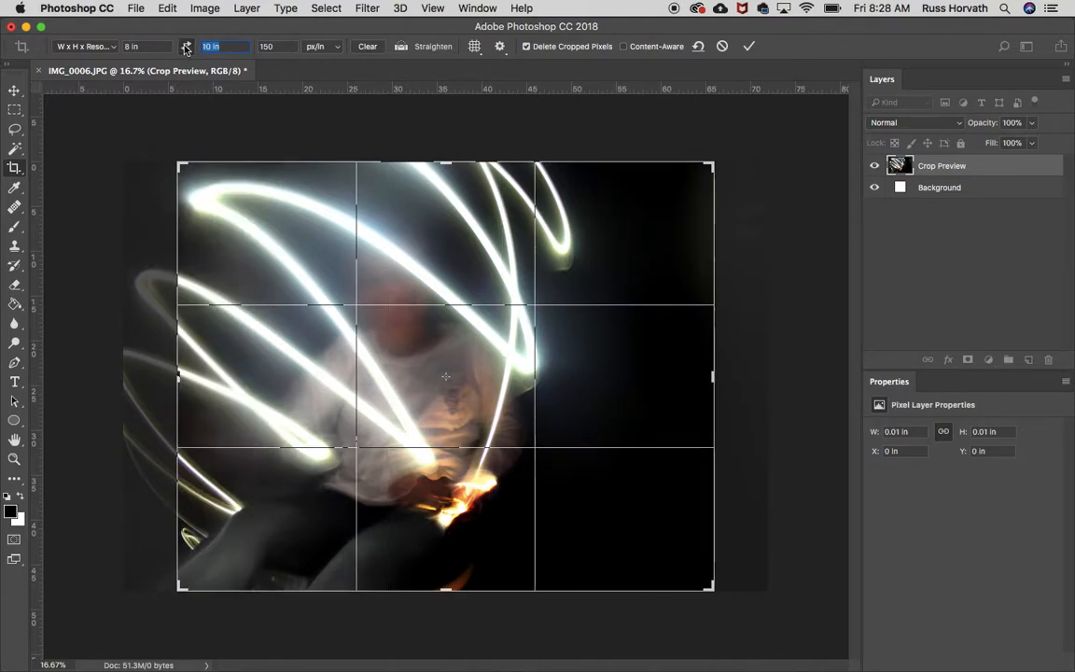
- Shift the photo inside the crop frame, trying a crop width of 12 in and restoring it to 10 in
{"action": "left_click_drag", "start_coordinate": [283, 367], "coordinate": [336, 369]}
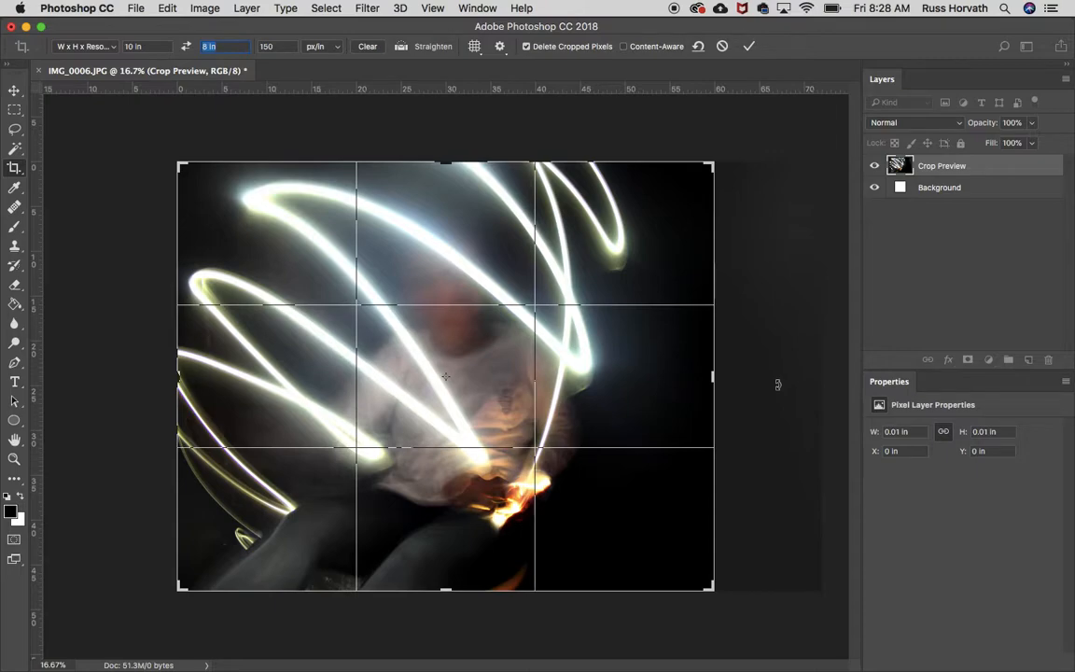
{"action": "key", "text": "shift+Tab"}
{"action": "type", "text": "12"}
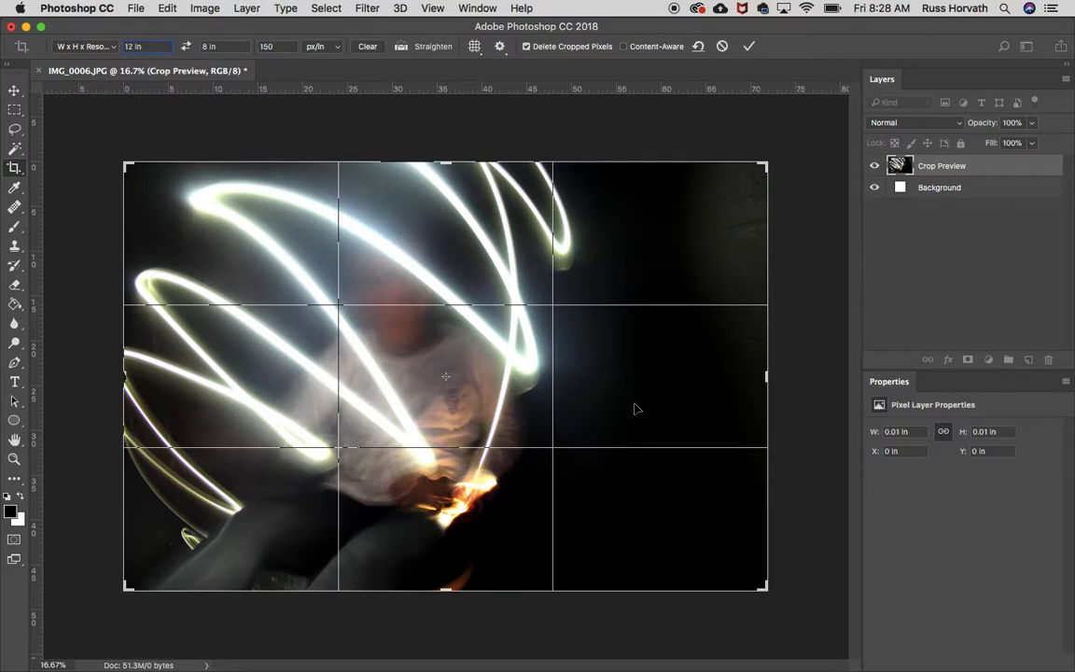
{"action": "key", "text": "BackSpace"}
{"action": "key", "text": "BackSpace"}
{"action": "key", "text": "BackSpace"}
{"action": "key", "text": "BackSpace"}
{"action": "type", "text": "0"}
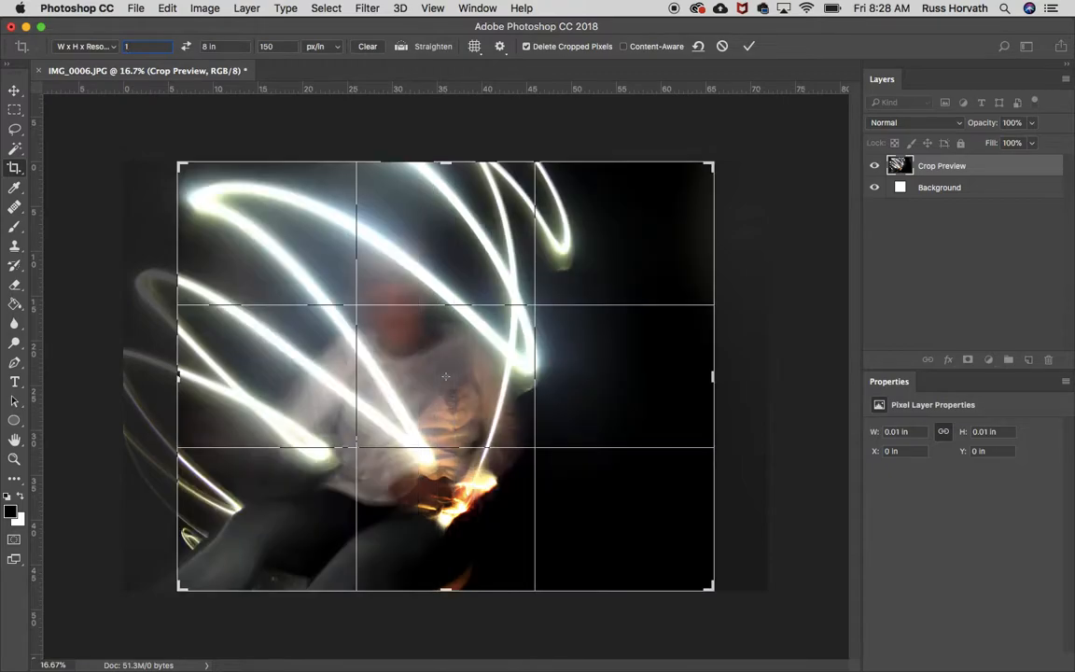
{"action": "type", "text": " in"}
- Try a smaller 10 x 8 in crop around the seated figure with the photo rotated clockwise, and cancel it
{"action": "left_click_drag", "start_coordinate": [425, 457], "coordinate": [525, 508]}
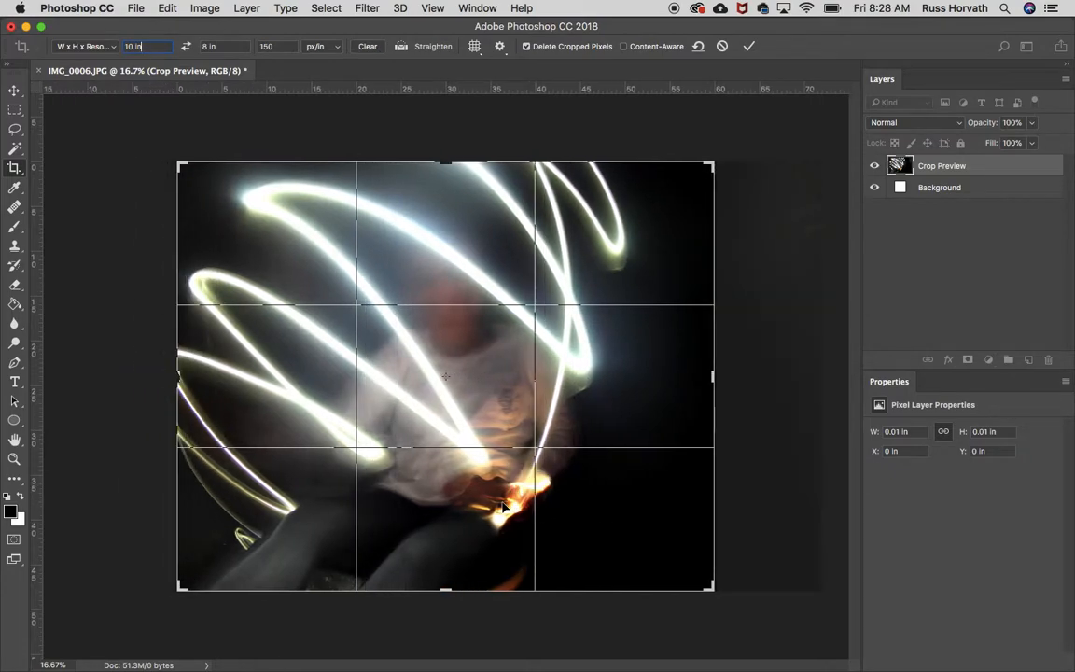
{"action": "left_click_drag", "start_coordinate": [709, 586], "coordinate": [523, 410]}
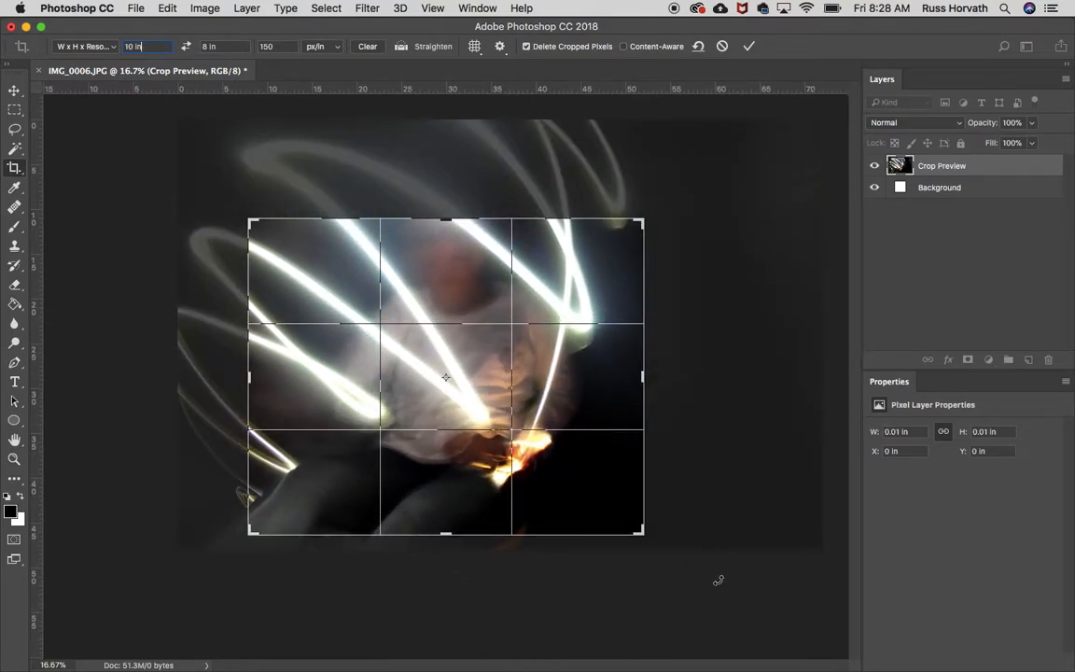
{"action": "left_click_drag", "start_coordinate": [656, 206], "coordinate": [684, 257]}
{"action": "left_click_drag", "start_coordinate": [591, 330], "coordinate": [613, 306]}
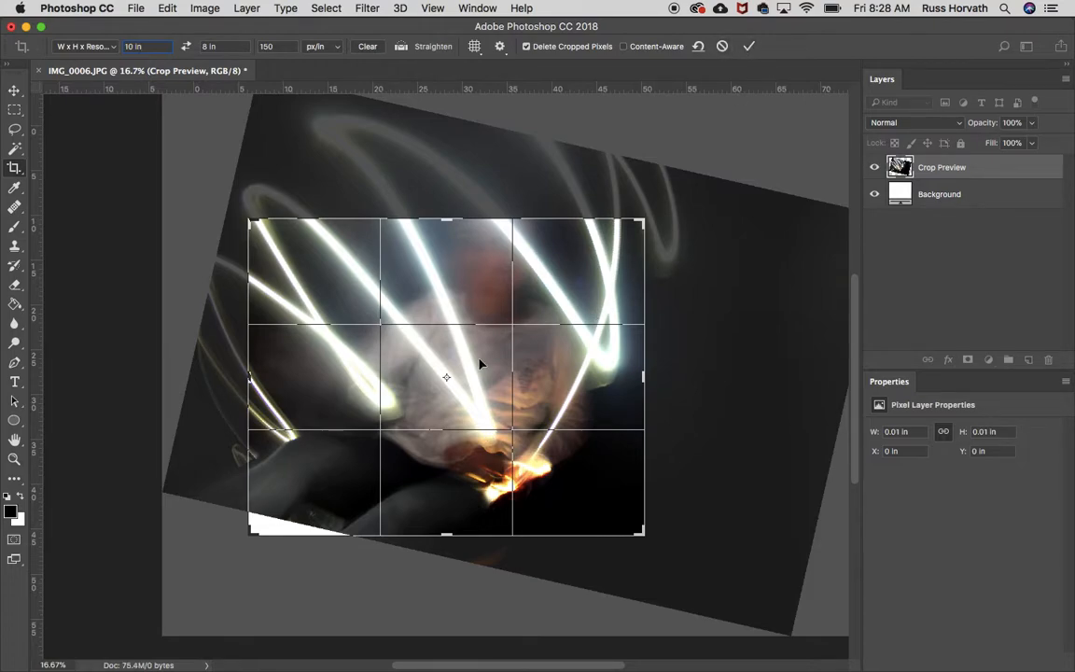
{"action": "left_click", "coordinate": [722, 47]}
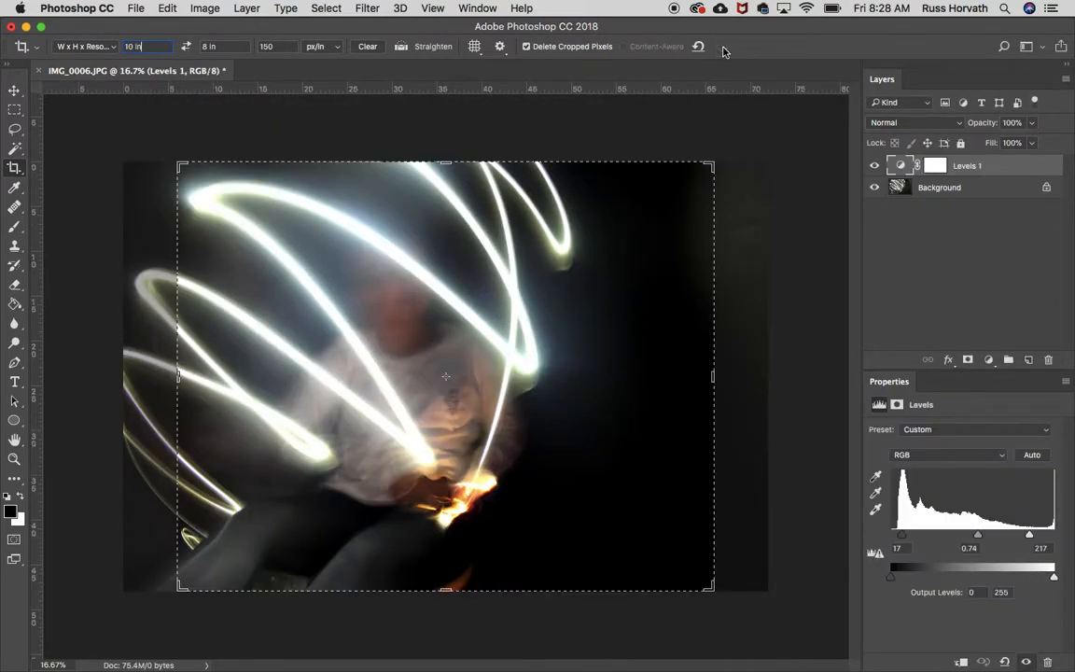
- Crop the photo to a smaller 10 x 8 in landscape frame around the figure, rotated clockwise, and apply it
{"action": "left_click_drag", "start_coordinate": [712, 585], "coordinate": [734, 616]}
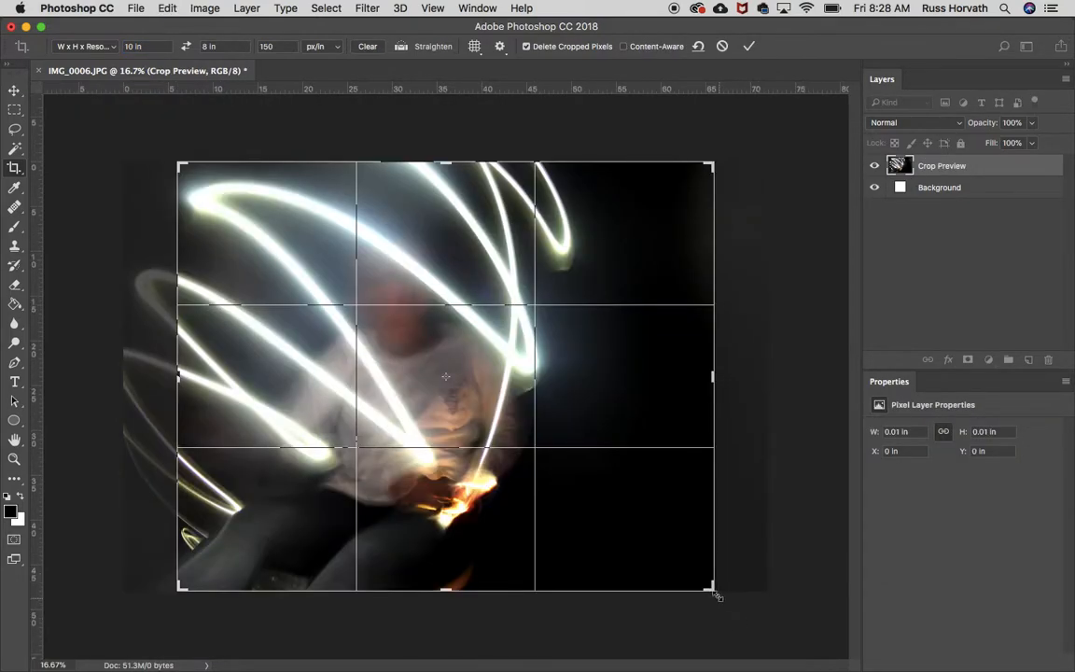
{"action": "left_click_drag", "start_coordinate": [711, 583], "coordinate": [632, 514]}
{"action": "left_click_drag", "start_coordinate": [575, 466], "coordinate": [547, 379]}
{"action": "left_click_drag", "start_coordinate": [650, 231], "coordinate": [686, 247]}
{"action": "left_click_drag", "start_coordinate": [542, 336], "coordinate": [549, 311]}
{"action": "left_click", "coordinate": [751, 47]}
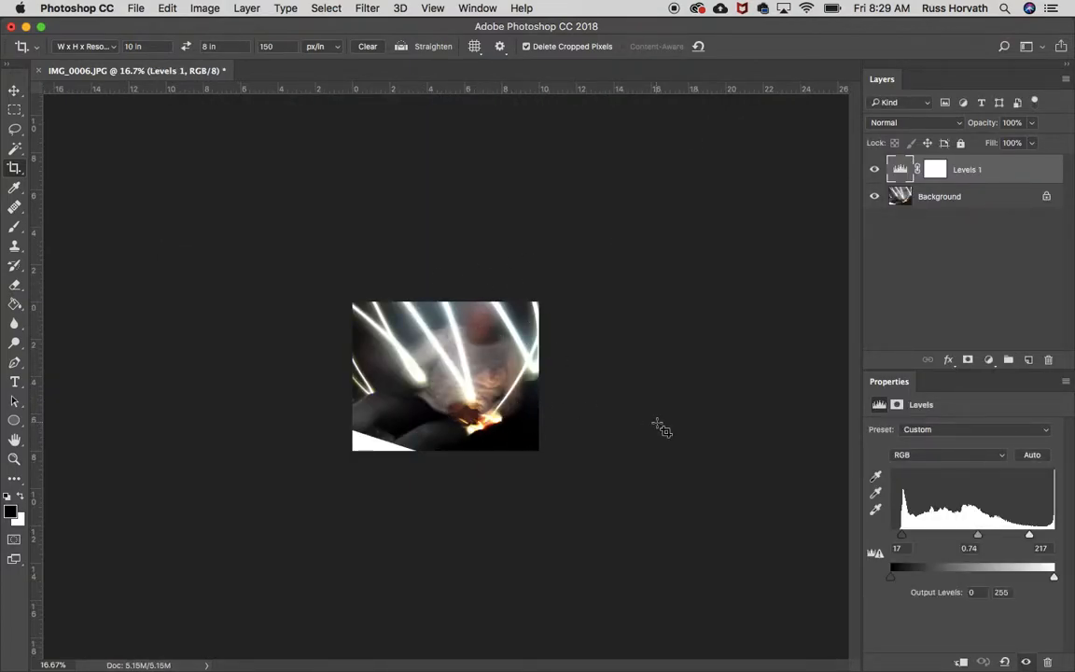
- Crop again to an 8 x 10 in portrait frame, shrunk and repositioned to exclude the white corner, and apply it
{"action": "key", "text": "super+equal"}
{"action": "key", "text": "super+equal"}
{"action": "key", "text": "super+equal"}
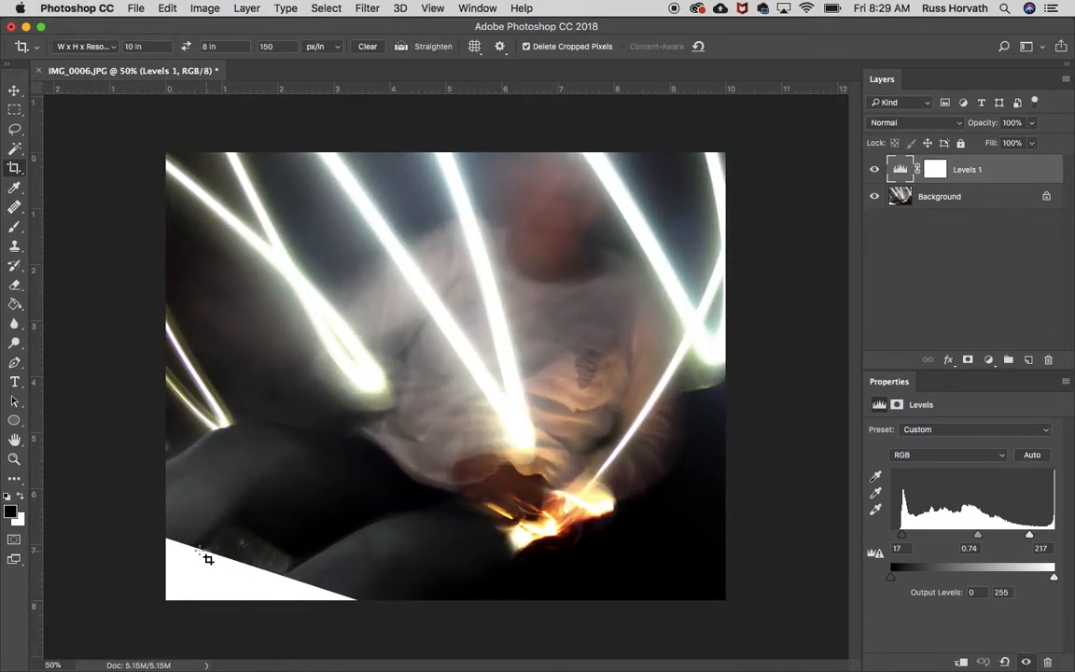
{"action": "left_click", "coordinate": [333, 232]}
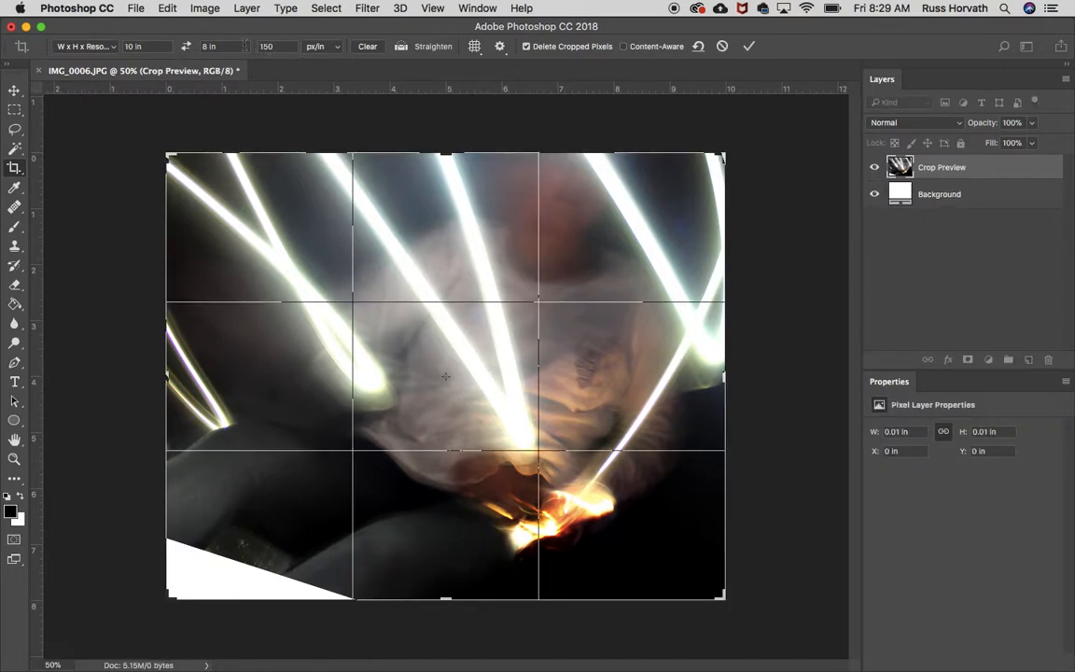
{"action": "left_click", "coordinate": [185, 46]}
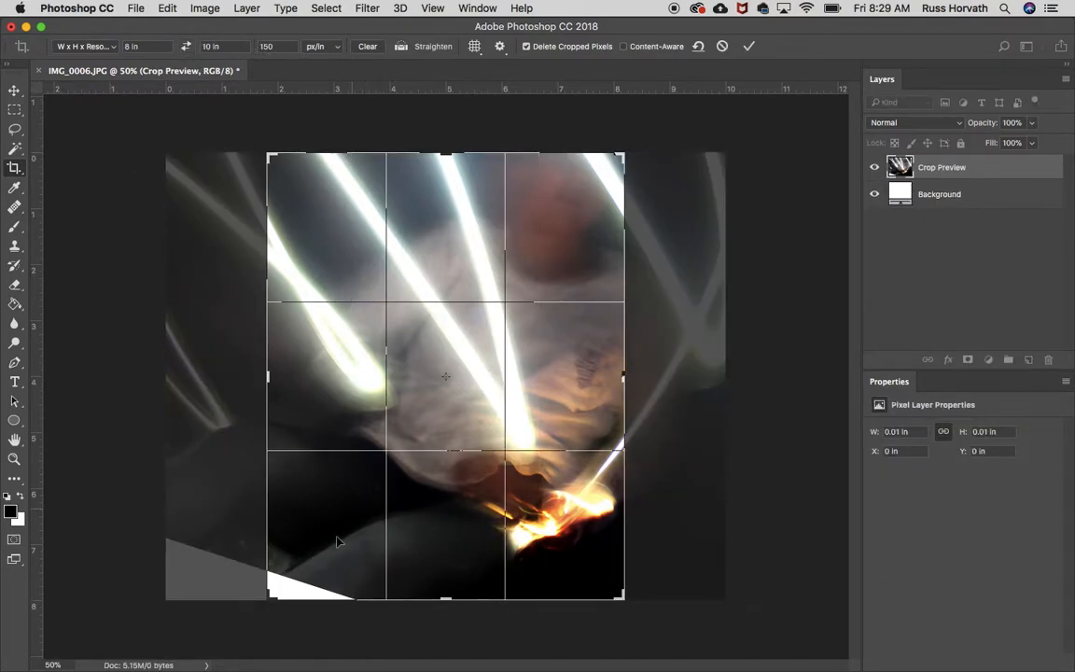
{"action": "left_click_drag", "start_coordinate": [268, 597], "coordinate": [285, 579]}
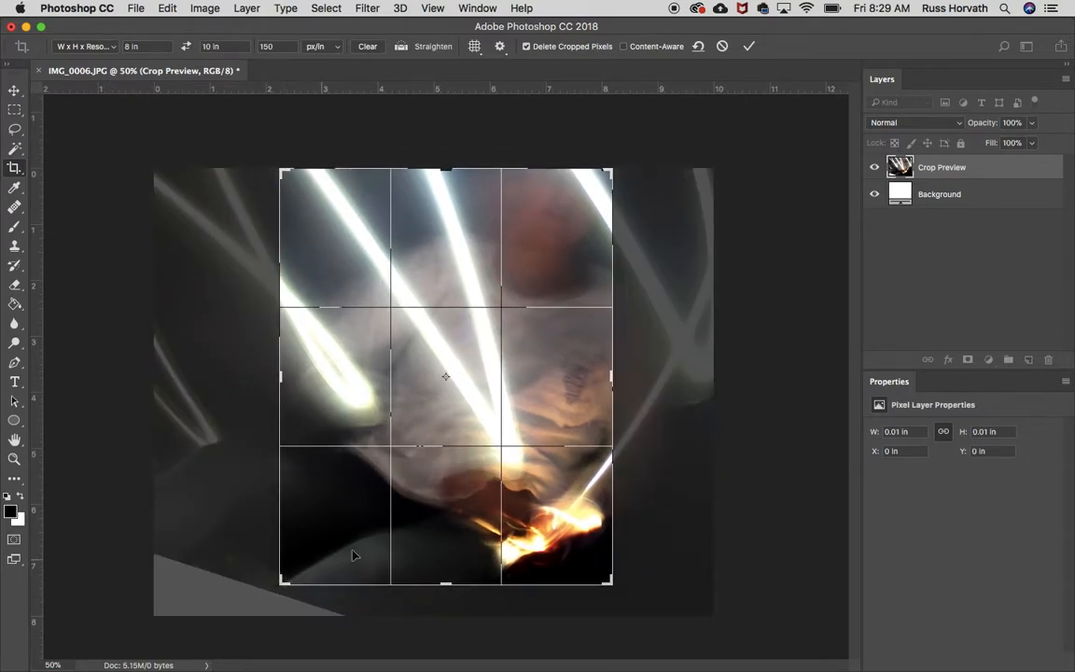
{"action": "left_click_drag", "start_coordinate": [328, 538], "coordinate": [301, 534]}
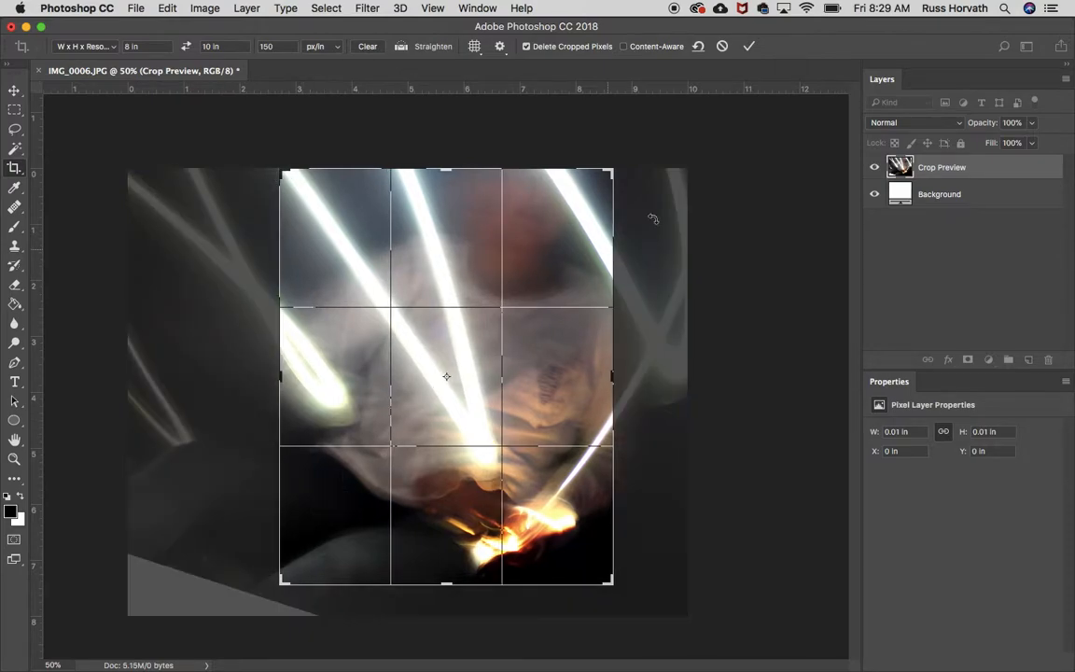
{"action": "left_click", "coordinate": [749, 46]}
- Start saving the cropped photo as a separate copy in JPEG format
{"action": "key", "text": "super+minus"}
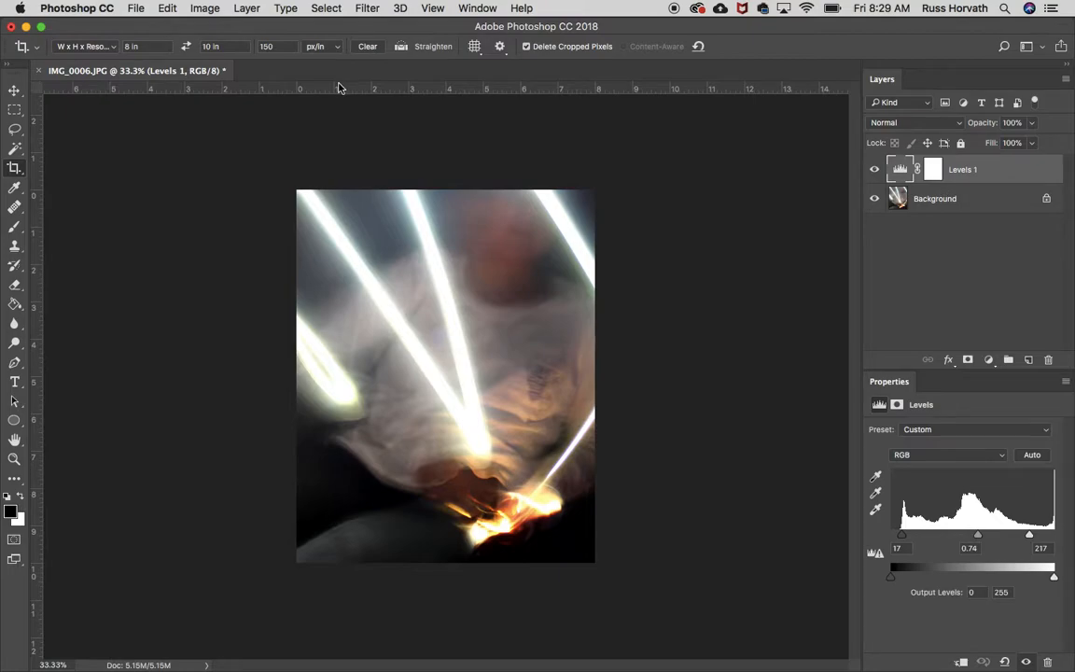
{"action": "left_click", "coordinate": [136, 8]}
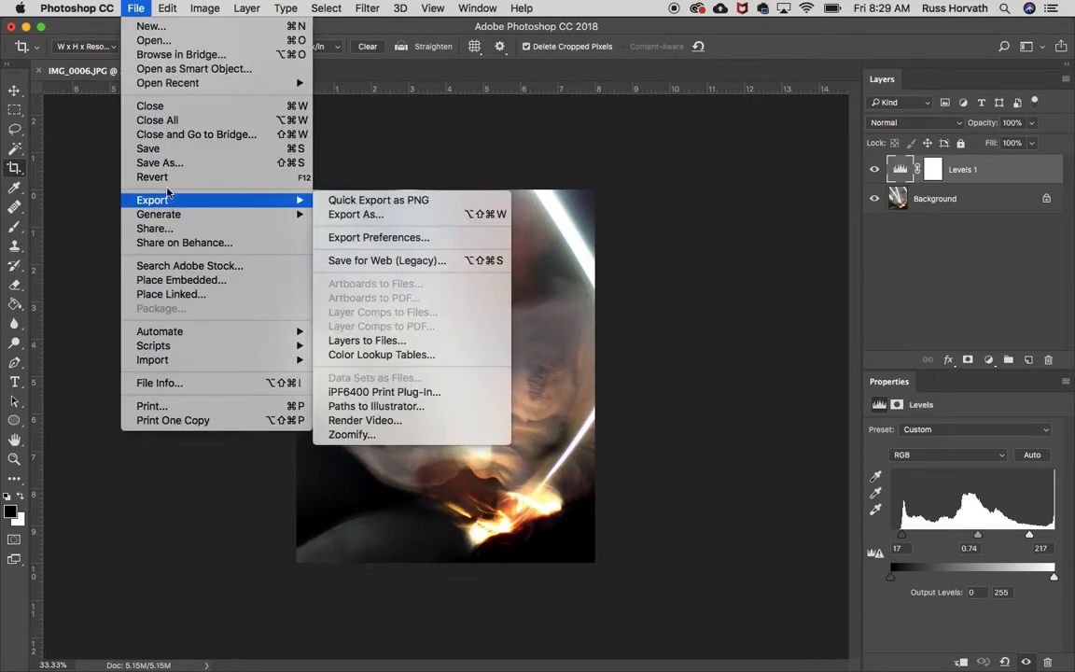
{"action": "left_click", "coordinate": [161, 164]}
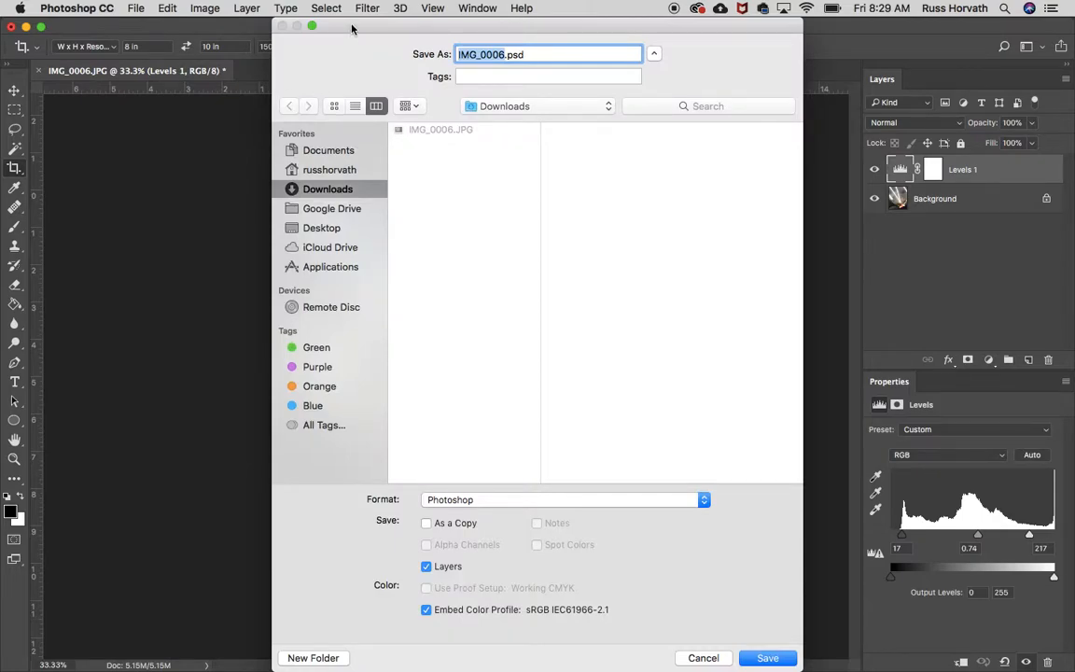
{"action": "left_click_drag", "start_coordinate": [312, 19], "coordinate": [512, 6]}
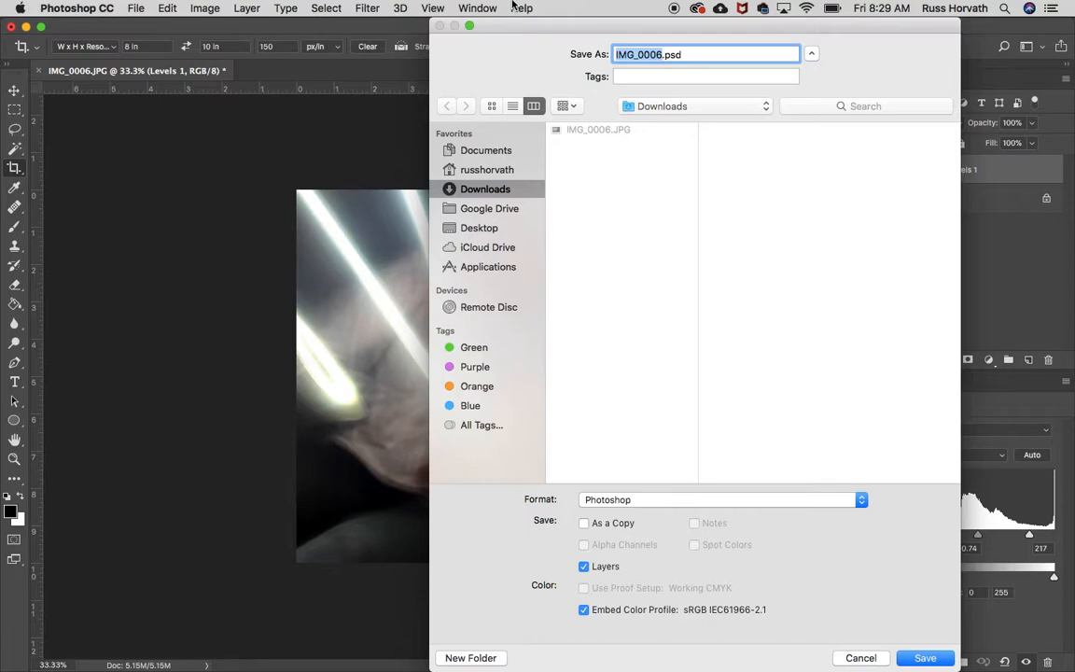
{"action": "left_click", "coordinate": [644, 501]}
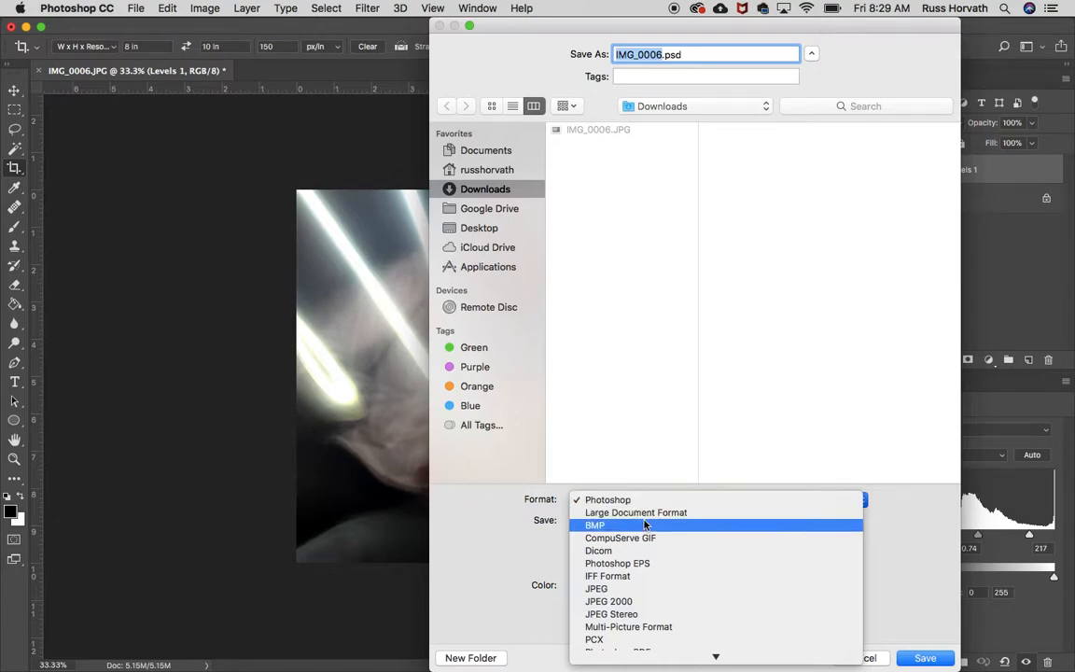
{"action": "left_click", "coordinate": [614, 589]}
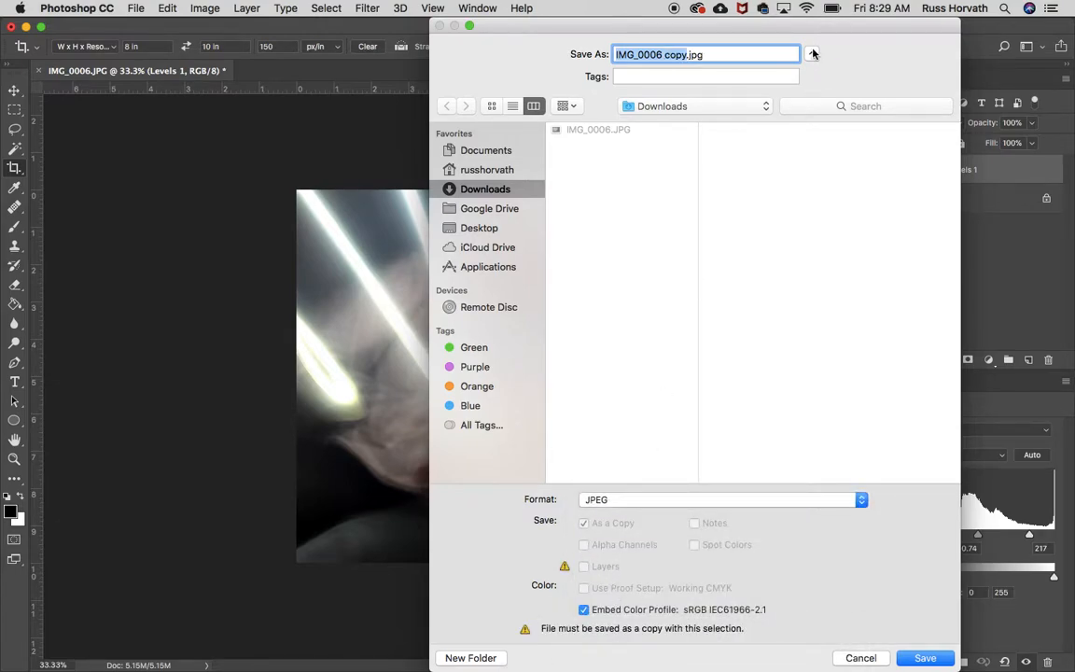
{"action": "left_click", "coordinate": [811, 56]}
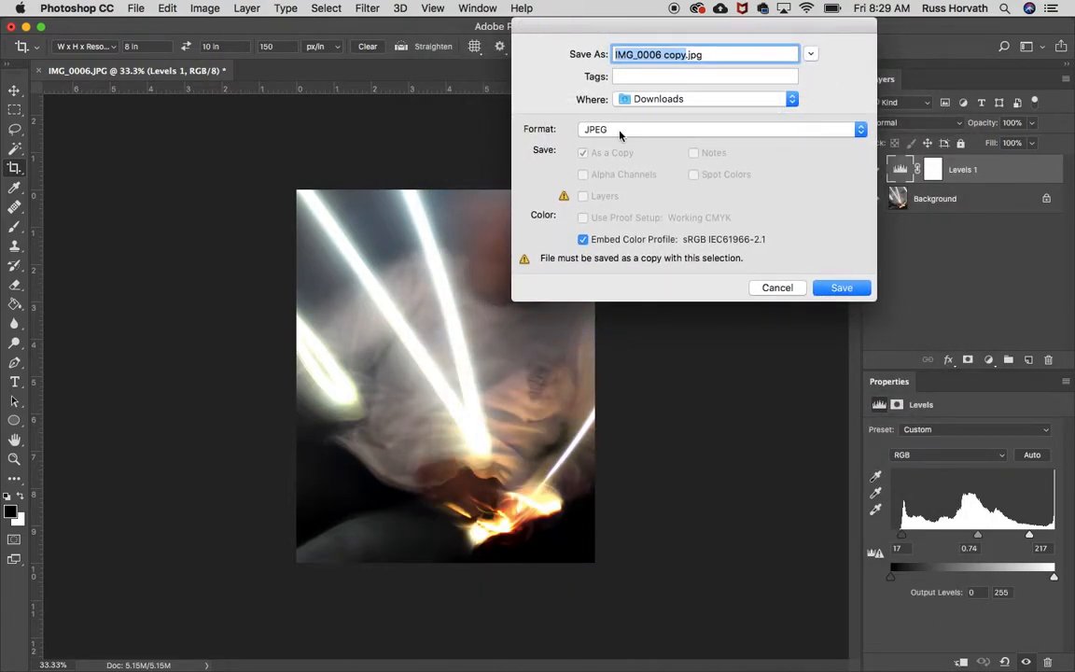
{"action": "left_click", "coordinate": [618, 136]}
{"action": "left_click", "coordinate": [620, 132]}
- Save the JPEG copy to the Desktop as lazer hands at maximum quality, 12
{"action": "left_click", "coordinate": [646, 100]}
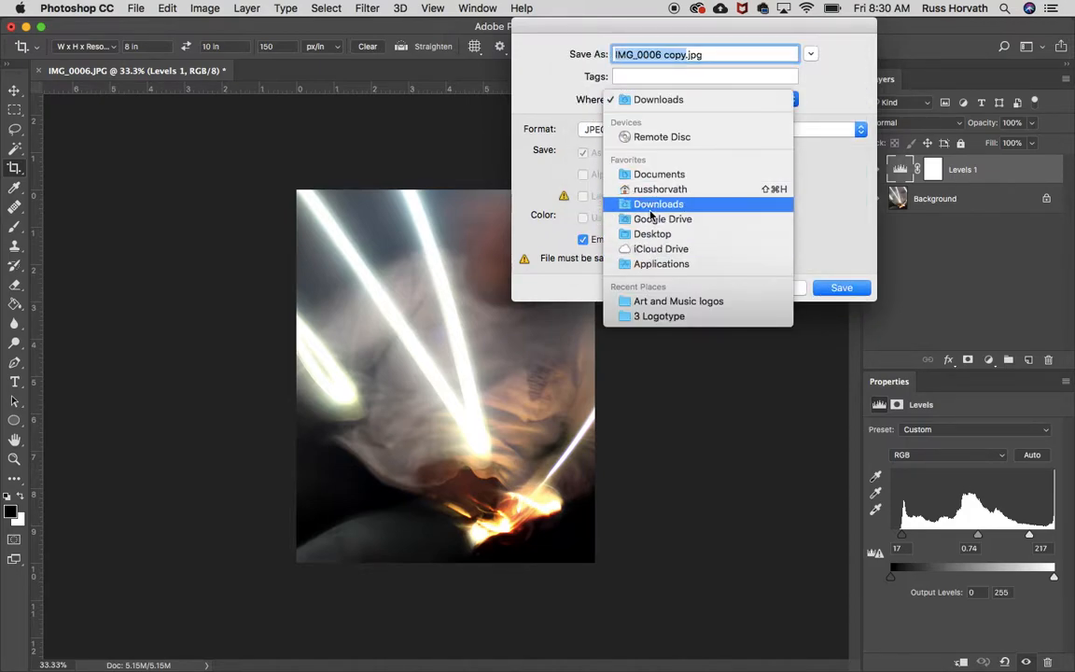
{"action": "left_click", "coordinate": [654, 234]}
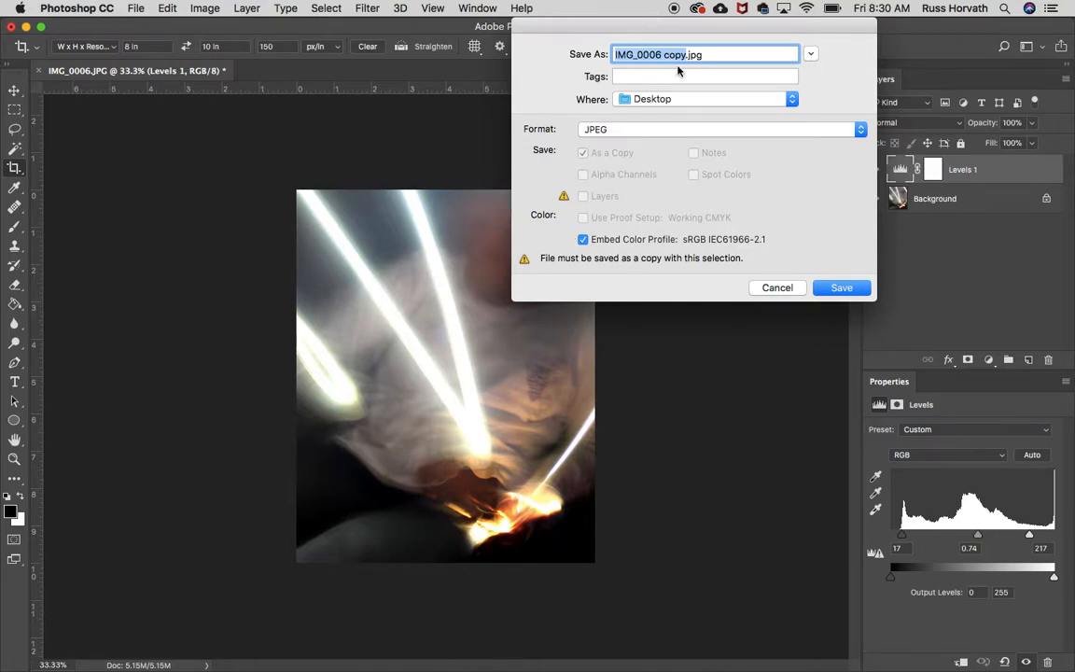
{"action": "type", "text": "lazer hands"}
{"action": "left_click", "coordinate": [840, 289]}
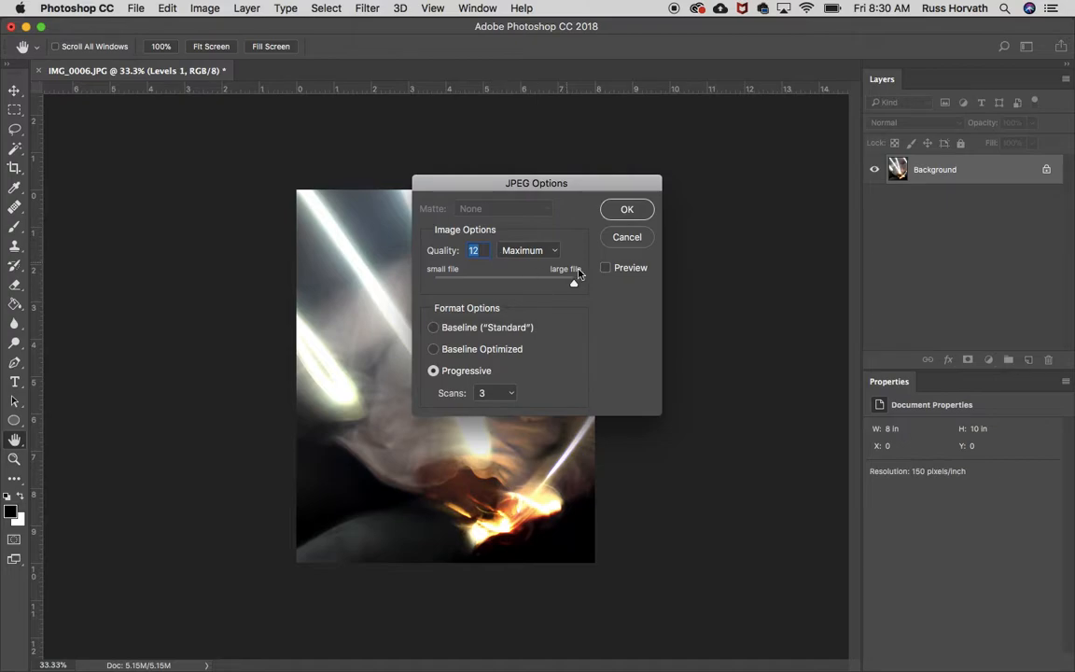
{"action": "left_click", "coordinate": [623, 214]}
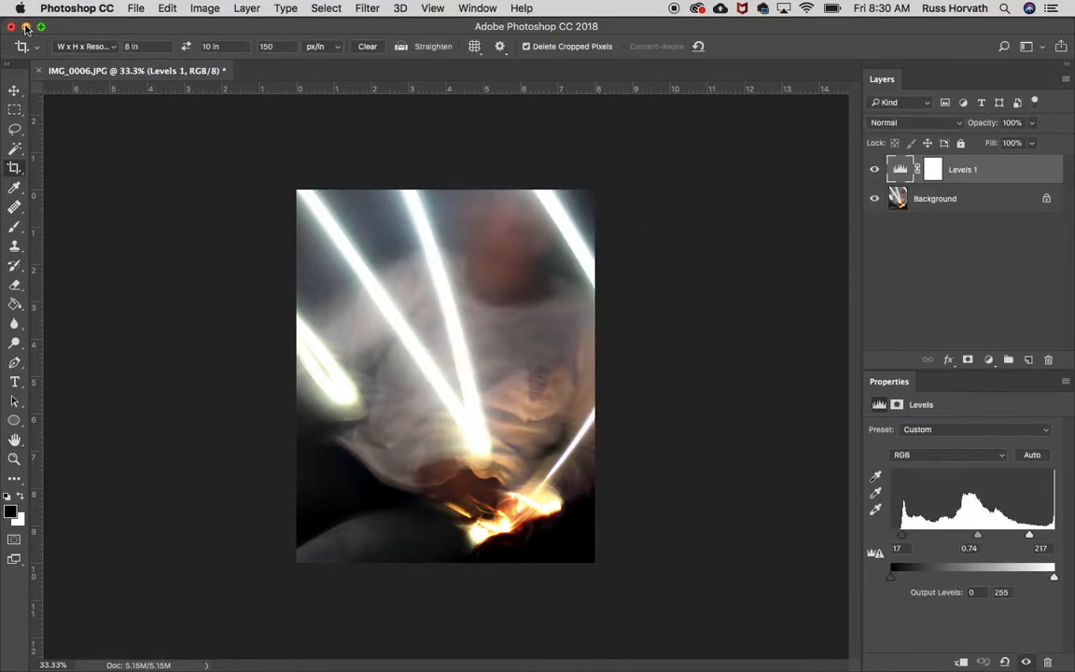
- Move lazer hands.jpg to a free spot on the desktop, and return to the Drive folder listing in Chrome
{"action": "left_click", "coordinate": [27, 26]}
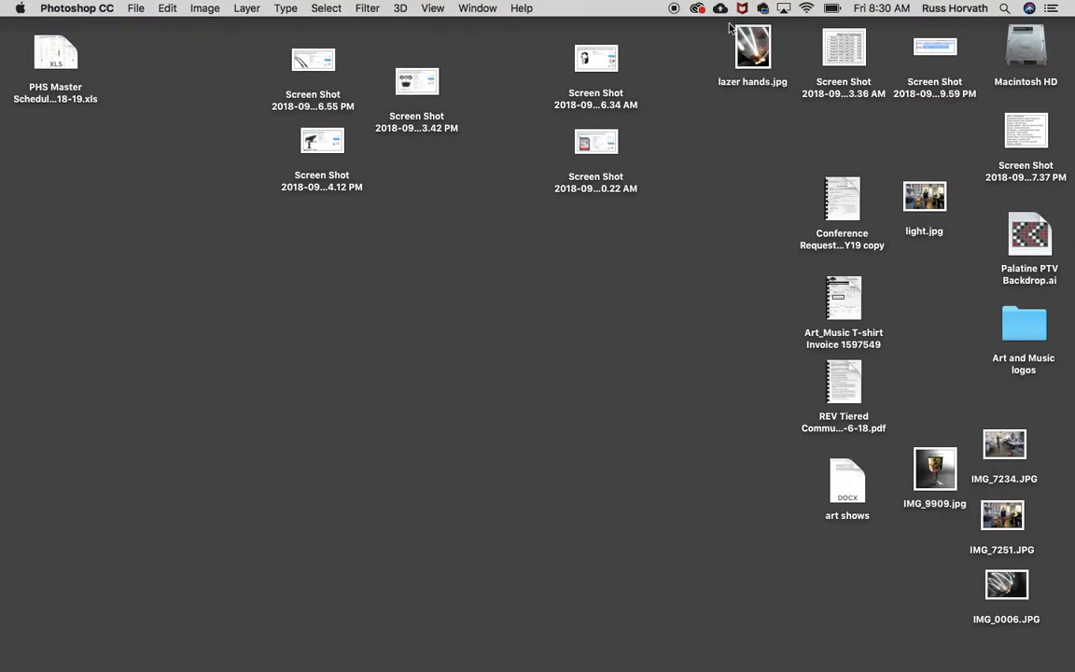
{"action": "left_click_drag", "start_coordinate": [753, 47], "coordinate": [889, 125]}
{"action": "mouse_move", "coordinate": [812, 667]}
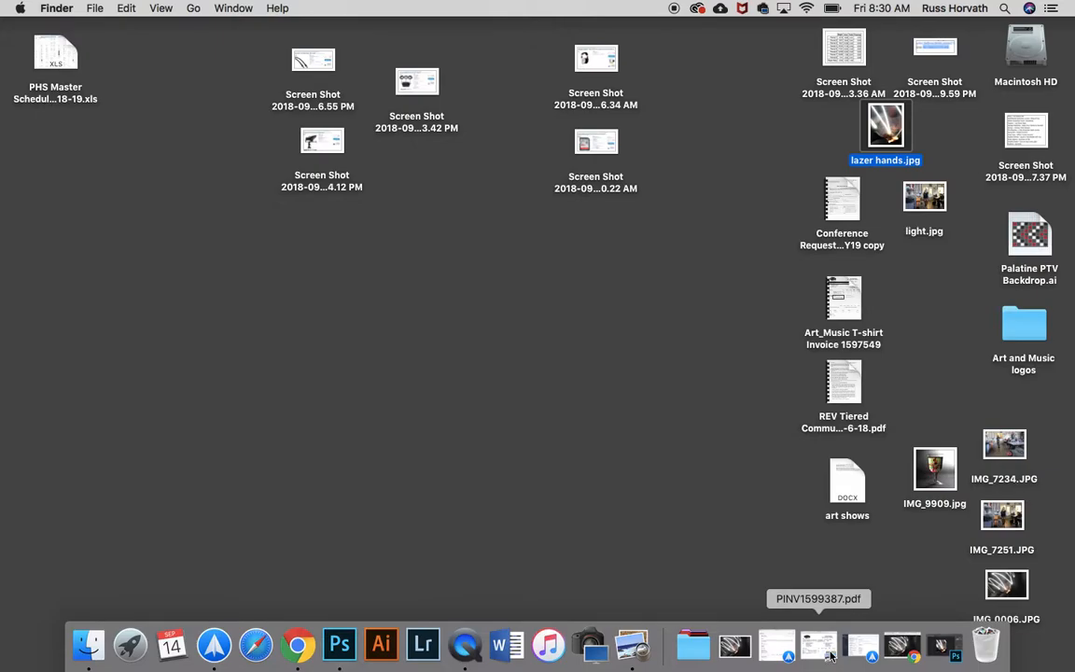
{"action": "left_click", "coordinate": [901, 646]}
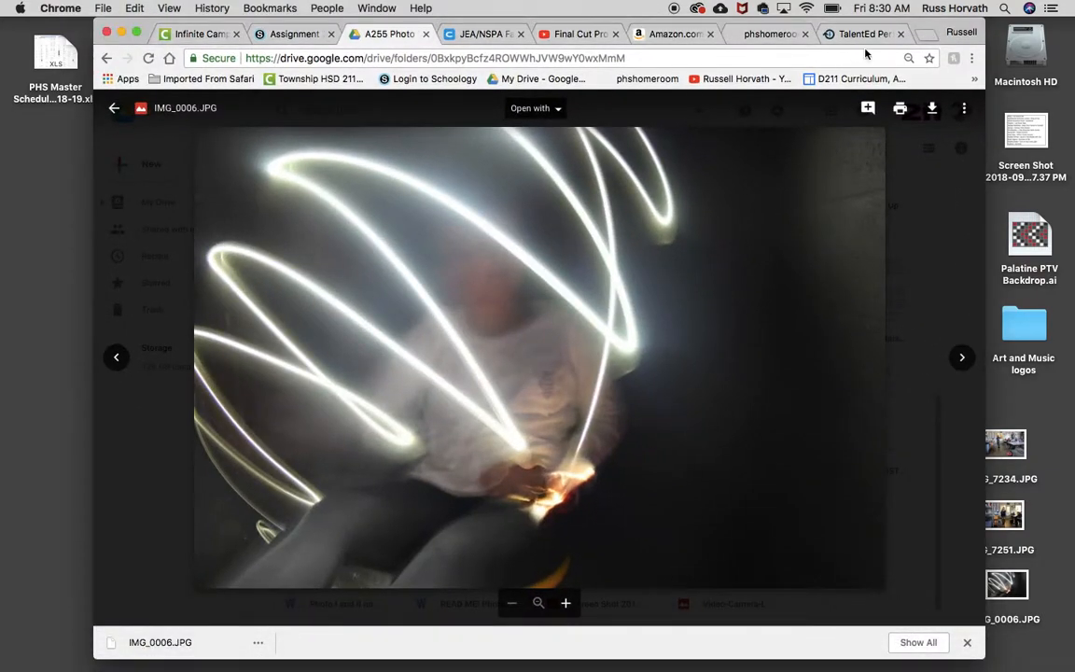
{"action": "left_click_drag", "start_coordinate": [931, 20], "coordinate": [773, 7]}
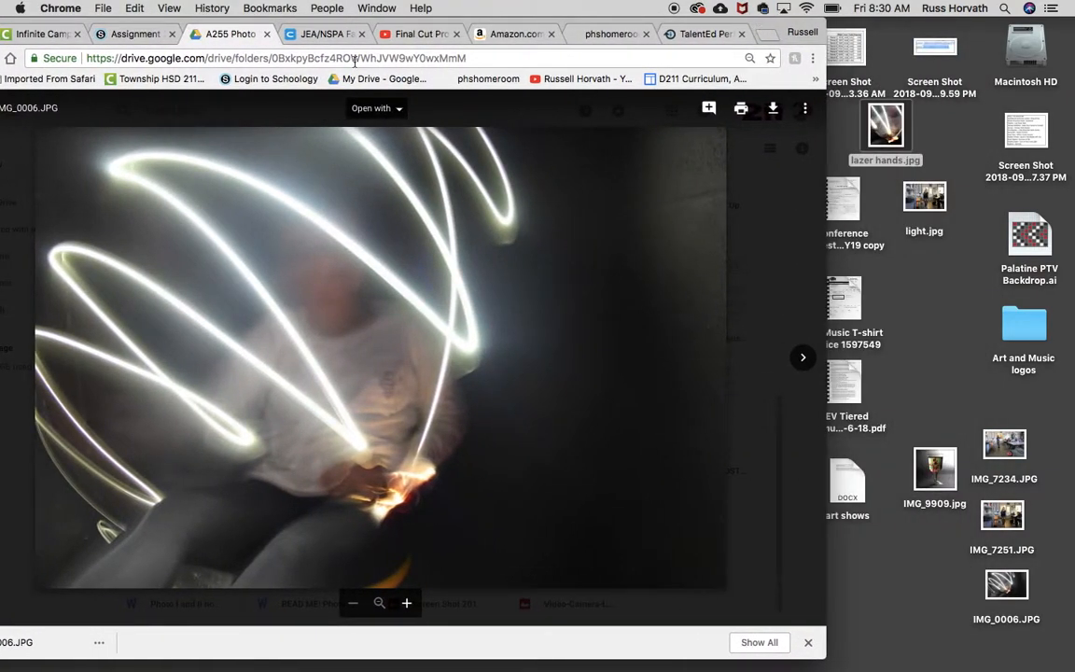
{"action": "left_click_drag", "start_coordinate": [73, 21], "coordinate": [157, 4]}
{"action": "left_click", "coordinate": [41, 108]}
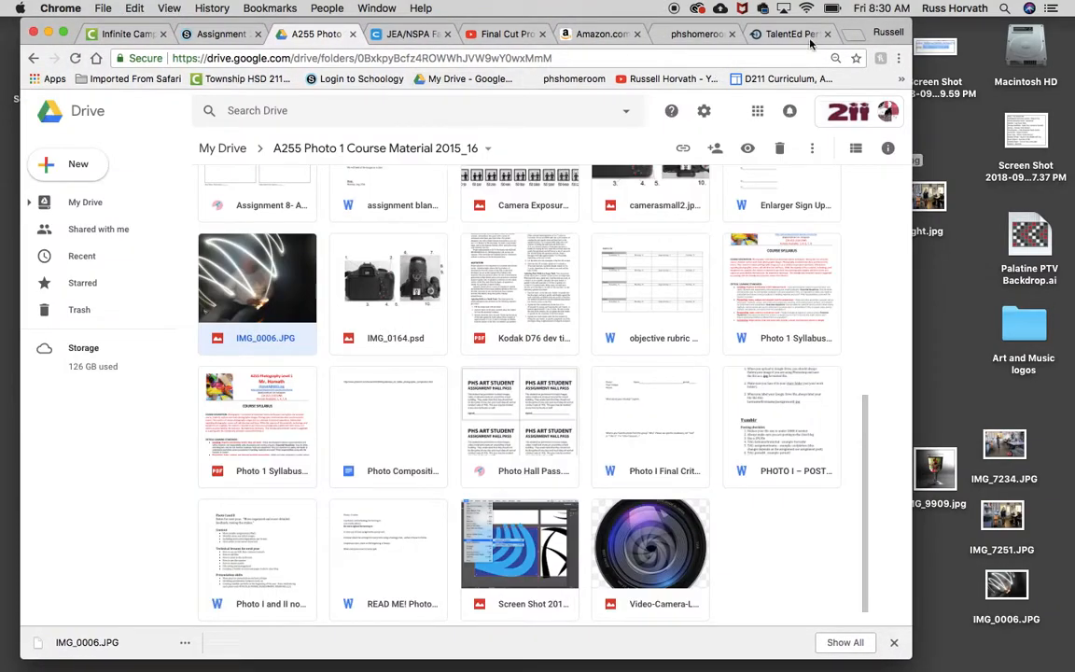
- Upload lazer hands.jpg from the desktop into the Drive folder A255 Photo 1 Course Material 2015_16, and dismiss the upload notice
{"action": "left_click_drag", "start_coordinate": [850, 31], "coordinate": [740, 31]}
{"action": "left_click_drag", "start_coordinate": [885, 126], "coordinate": [444, 324]}
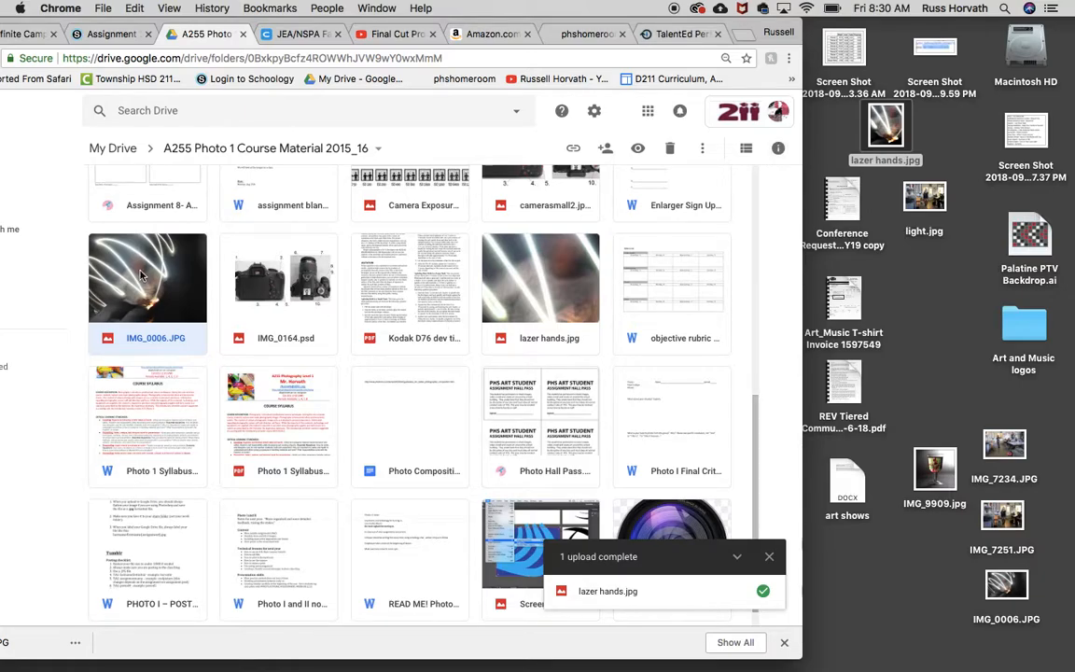
{"action": "left_click", "coordinate": [769, 556]}
- Switch back to Photoshop and start saving the layered photo in Photoshop format under the name lazer hands
{"action": "left_click", "coordinate": [913, 648]}
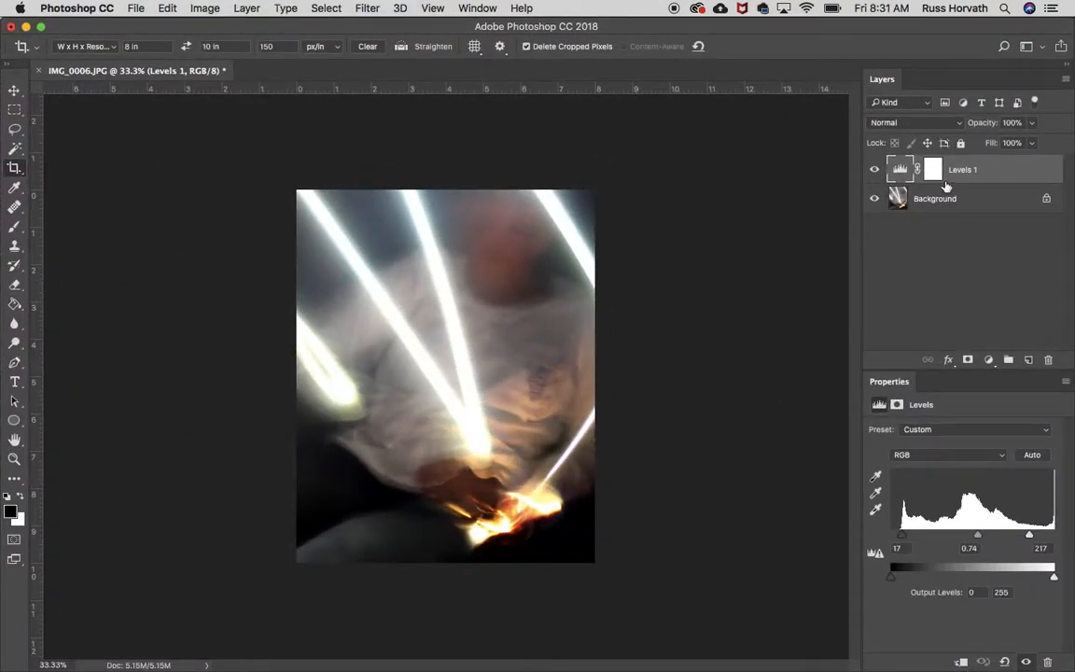
{"action": "left_click", "coordinate": [135, 9]}
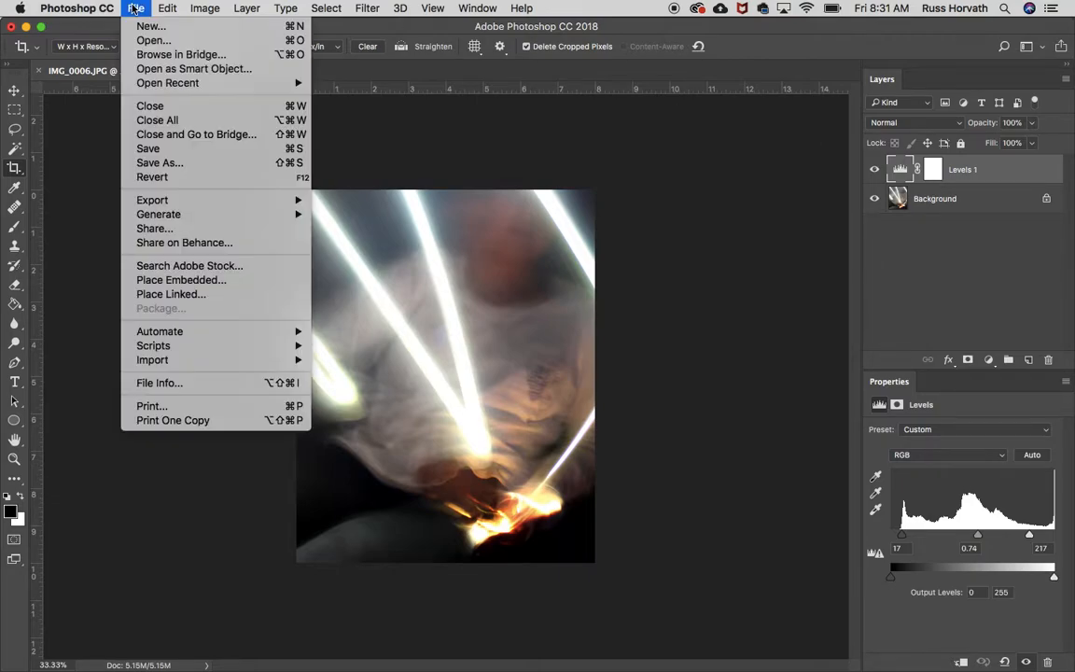
{"action": "left_click", "coordinate": [149, 149]}
{"action": "left_click", "coordinate": [606, 131]}
{"action": "left_click", "coordinate": [606, 130]}
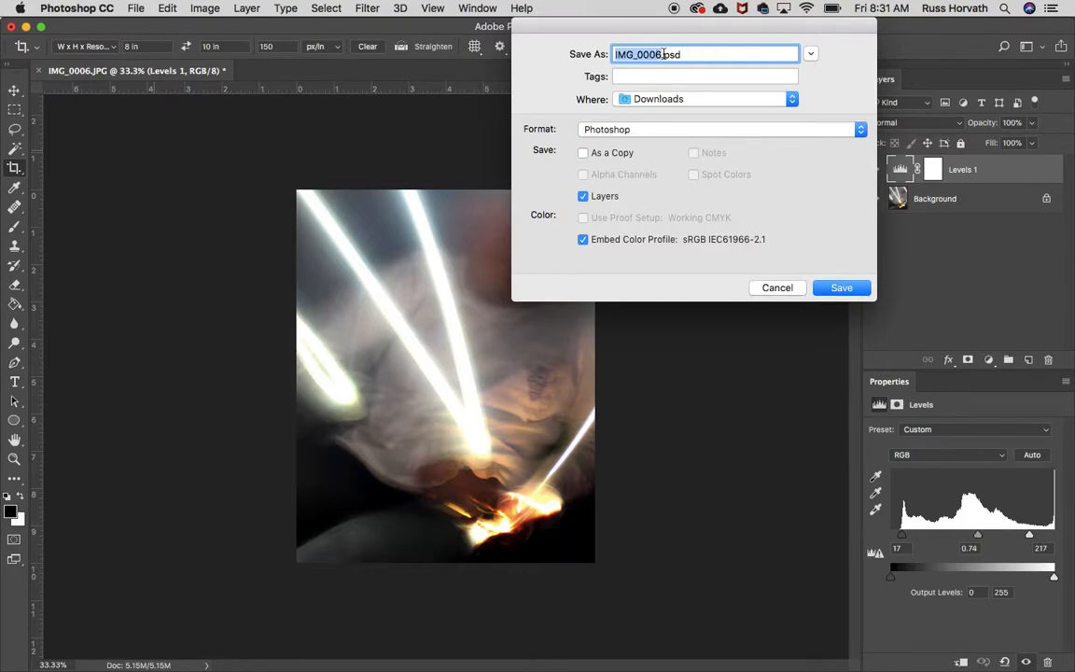
{"action": "type", "text": "lazer hand"}
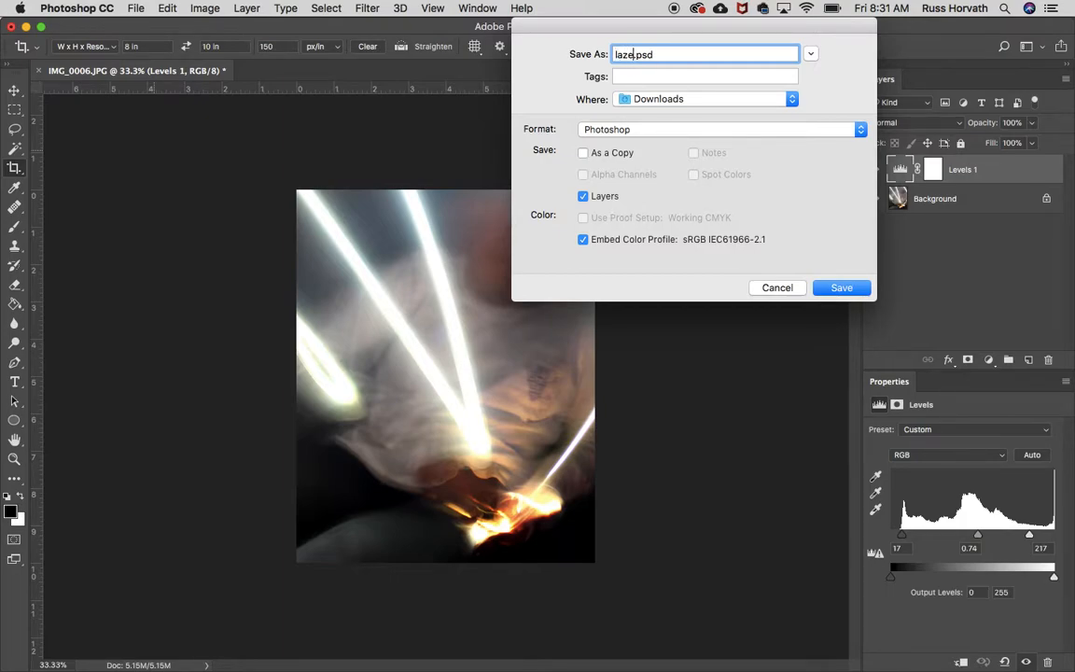
{"action": "type", "text": "s"}
- Save the layered PSD file to the Desktop with Maximize Compatibility enabled
{"action": "left_click", "coordinate": [676, 98]}
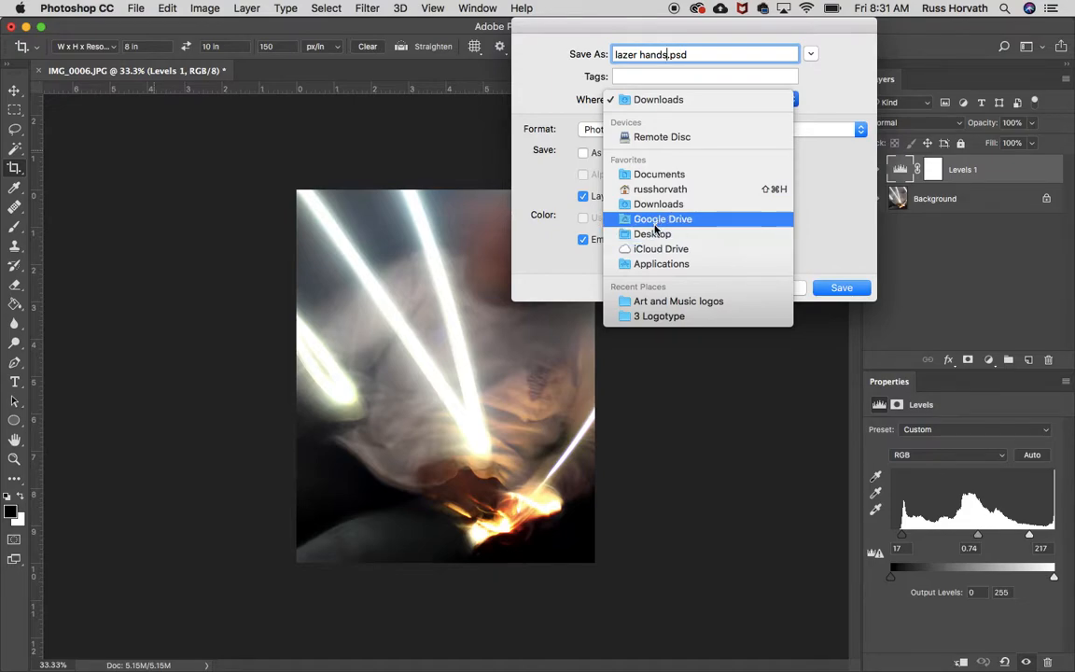
{"action": "left_click", "coordinate": [654, 234]}
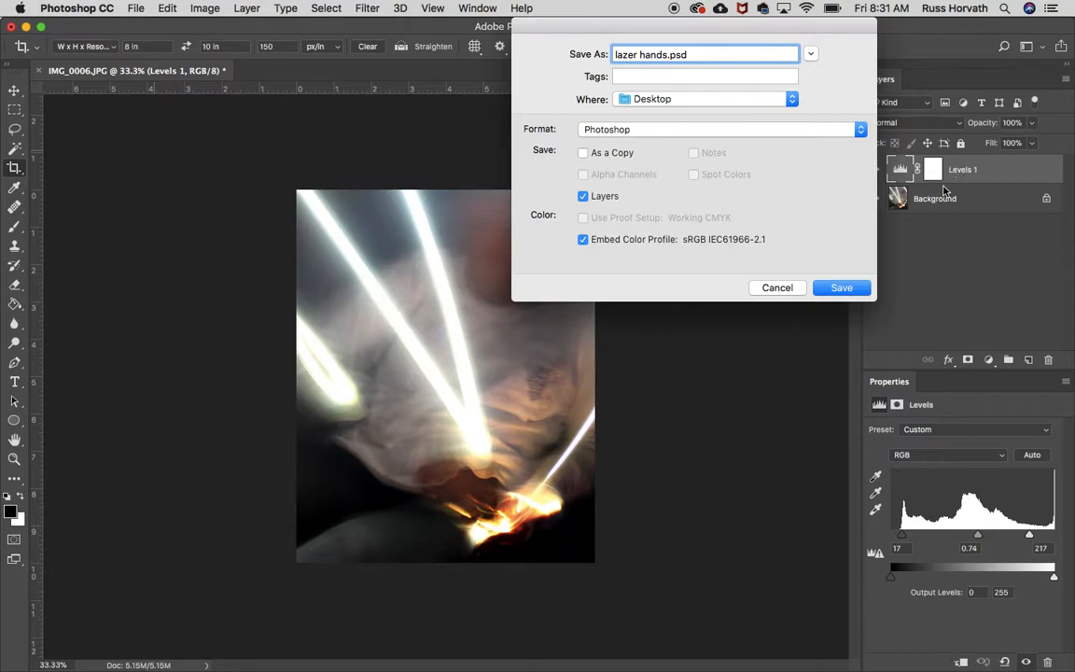
{"action": "left_click", "coordinate": [836, 288]}
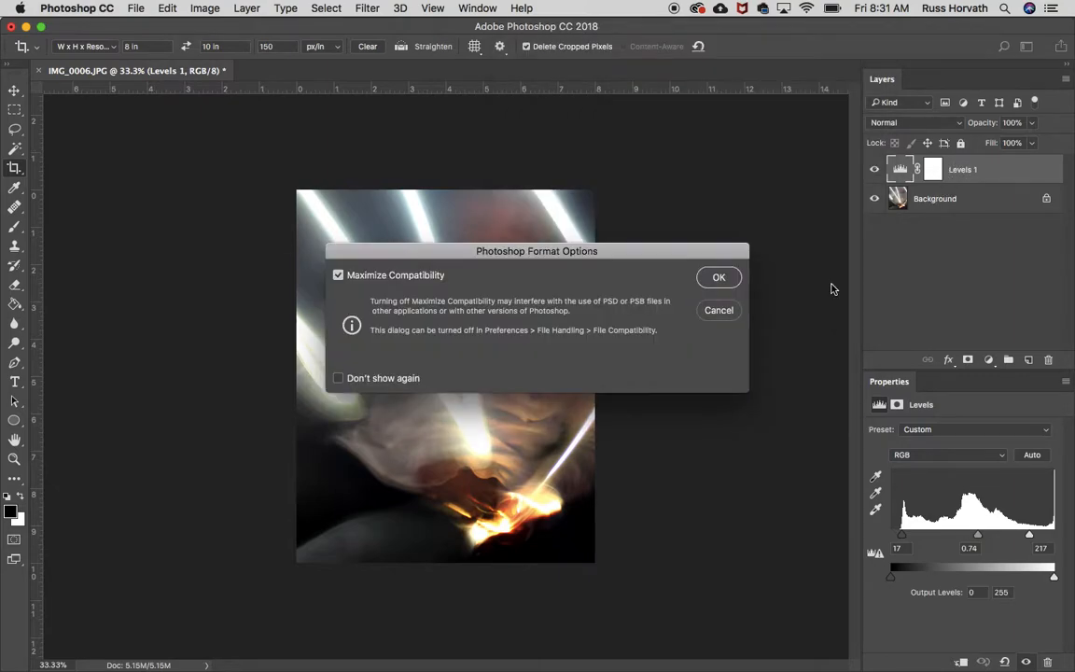
{"action": "left_click", "coordinate": [716, 282]}
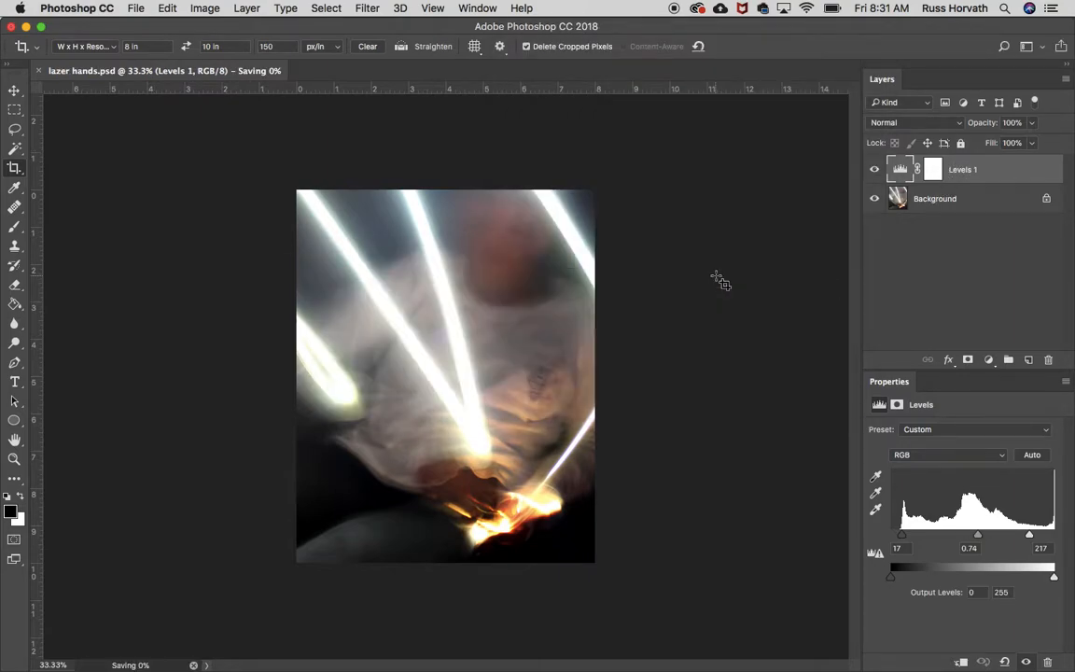
- Close the saved photo and minimize the Photoshop and Chrome windows to reveal the desktop
{"action": "left_click", "coordinate": [39, 72]}
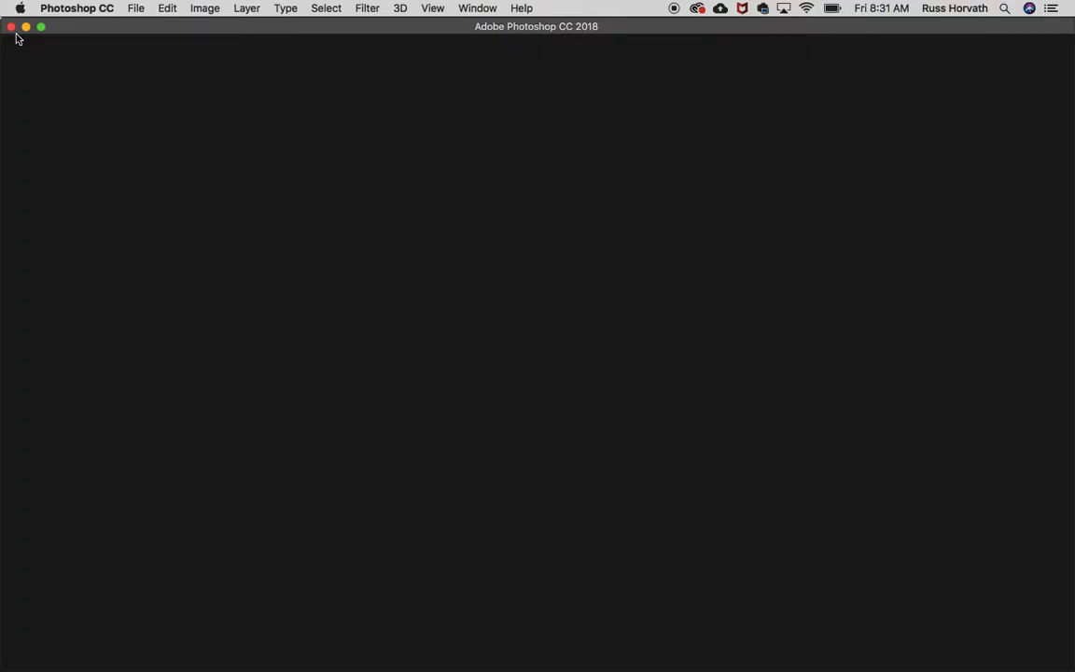
{"action": "left_click", "coordinate": [25, 26]}
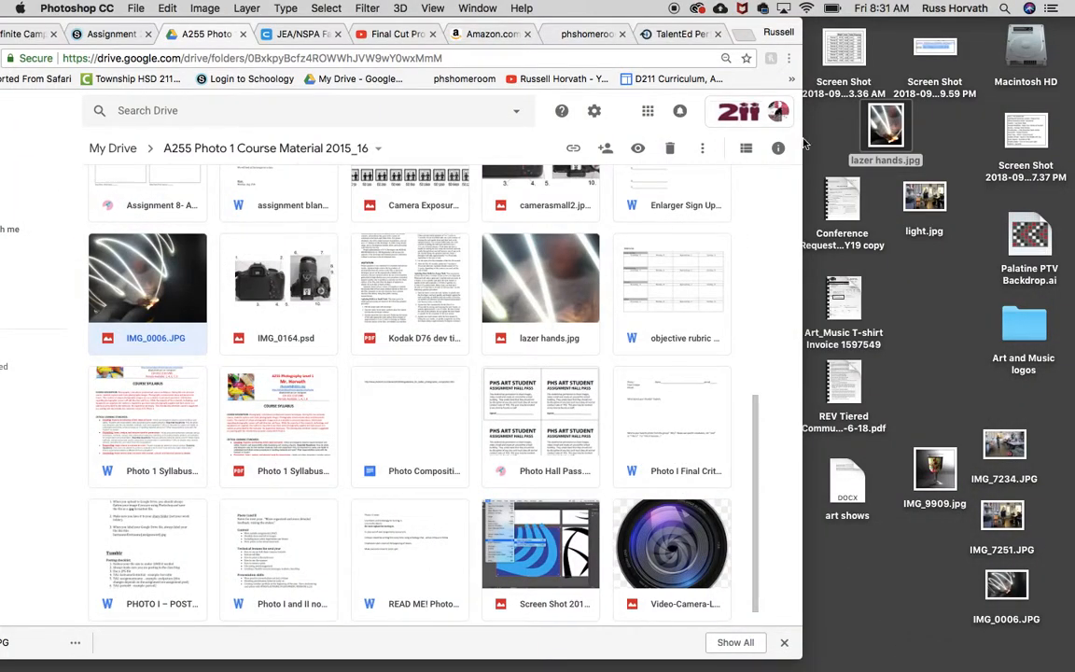
{"action": "left_click_drag", "start_coordinate": [83, 21], "coordinate": [201, 20]}
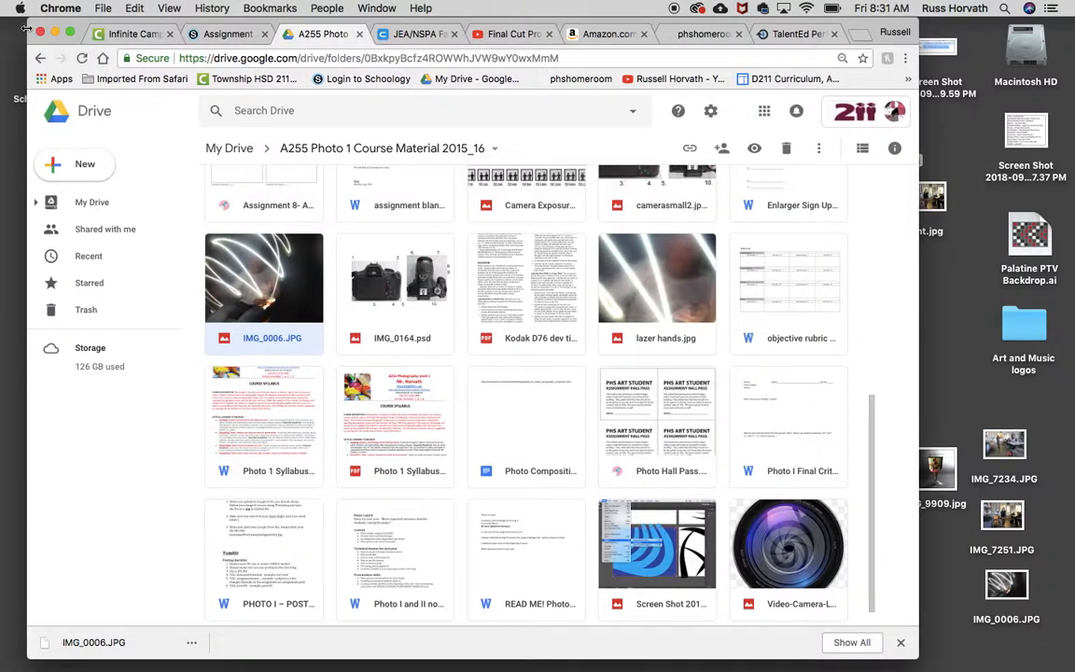
{"action": "left_click", "coordinate": [56, 34]}
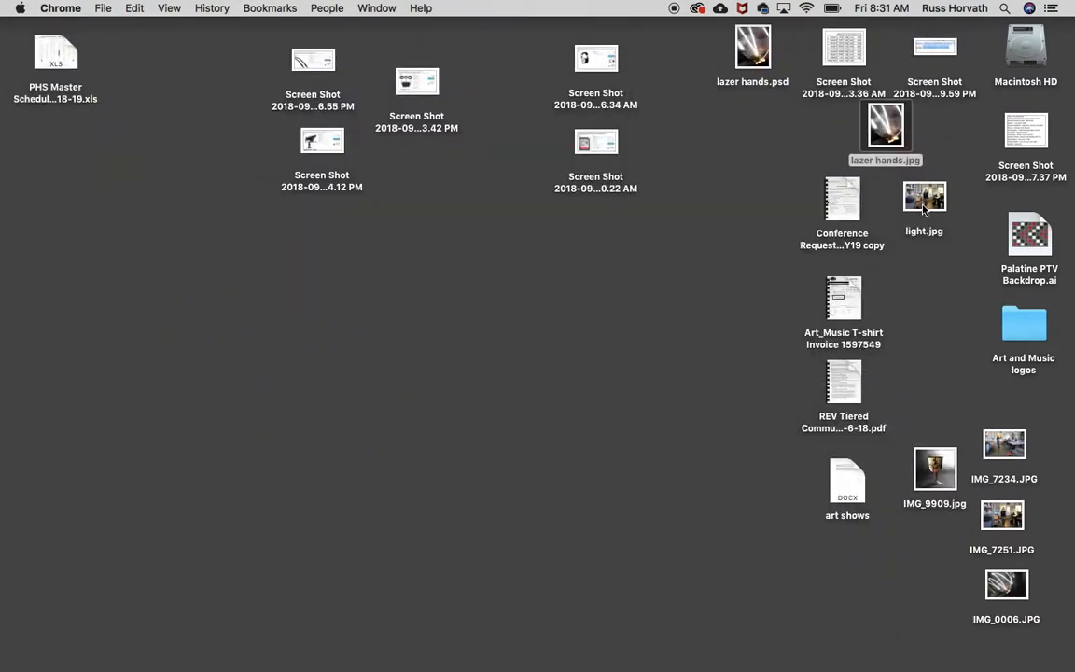
- Open lazer hands.jpg and lazer hands.psd from the desktop in Photoshop, and compare the layers of the two files
{"action": "left_click_drag", "start_coordinate": [883, 126], "coordinate": [341, 648]}
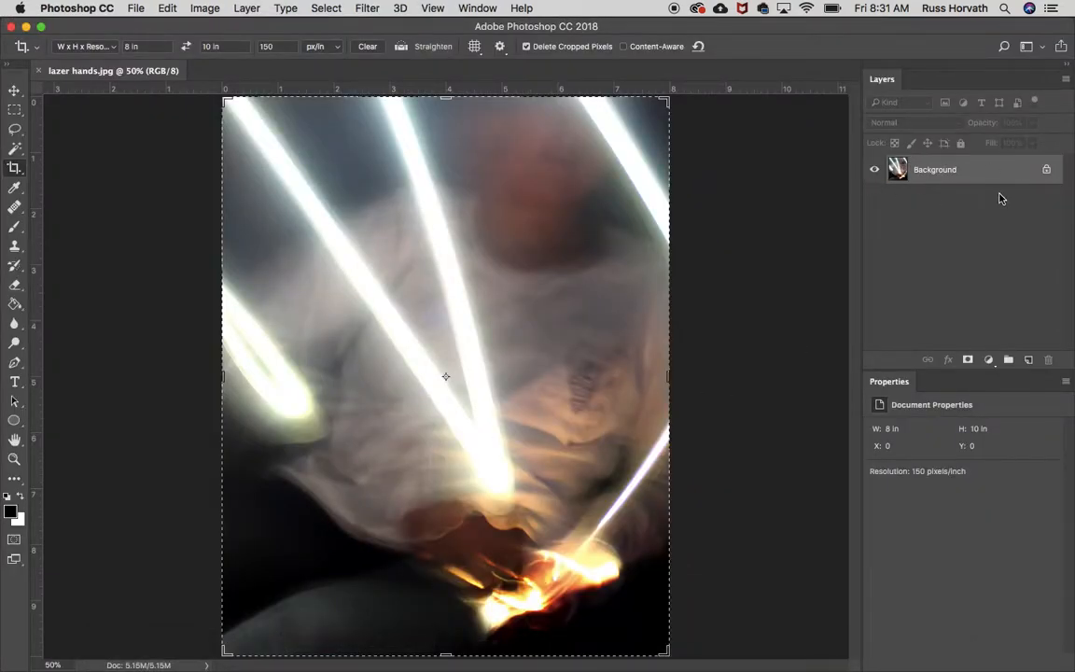
{"action": "left_click", "coordinate": [25, 26]}
{"action": "left_click", "coordinate": [746, 47]}
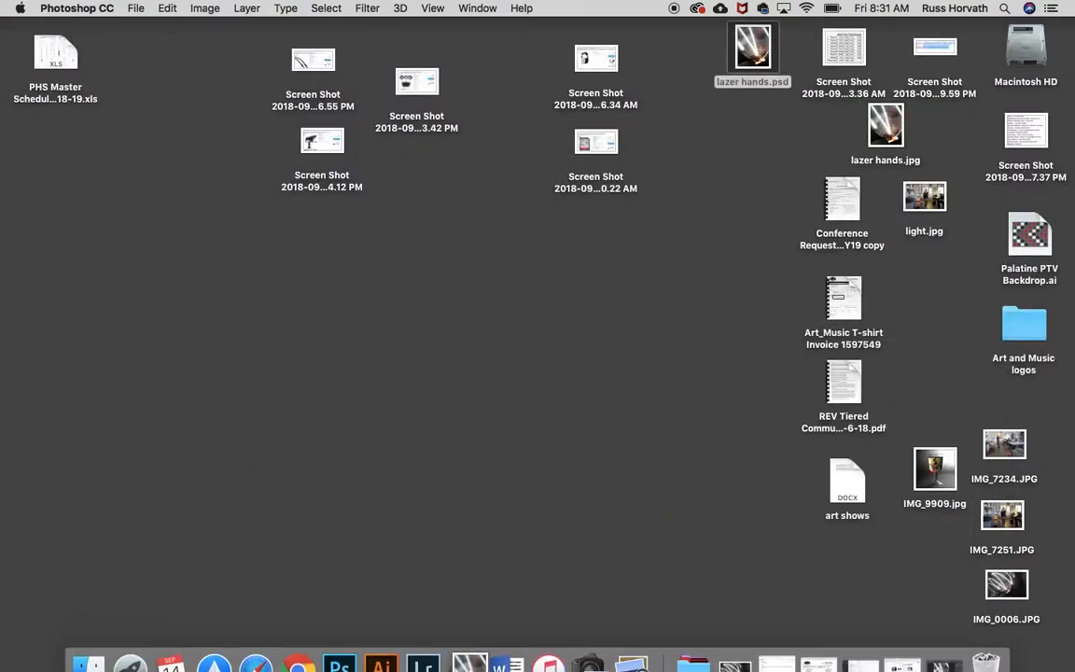
{"action": "left_click", "coordinate": [338, 657]}
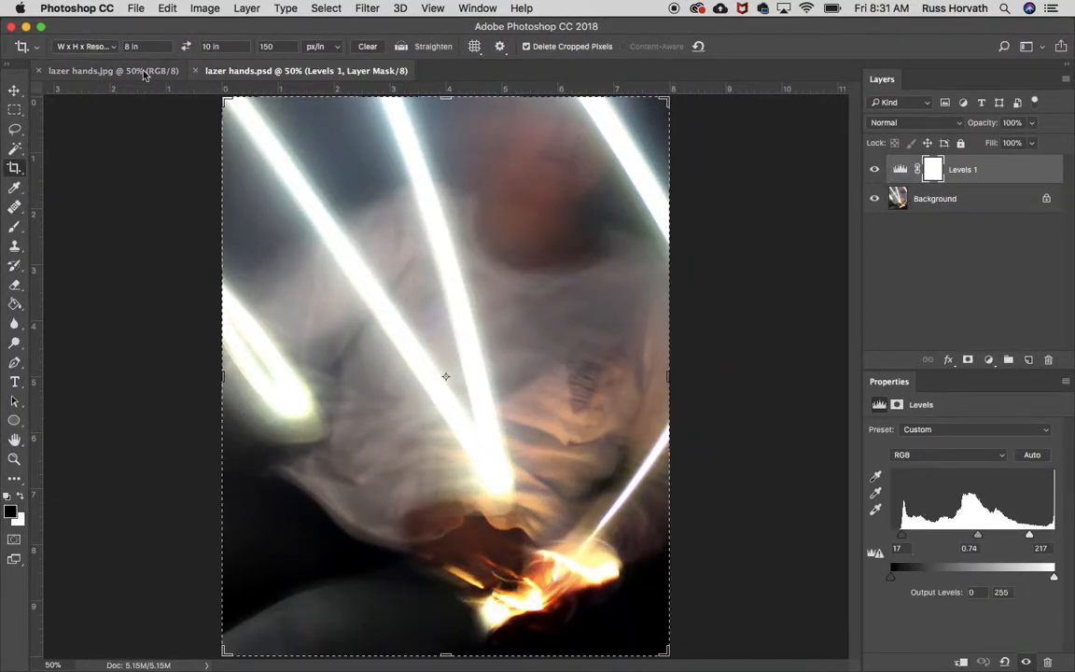
{"action": "left_click", "coordinate": [145, 74]}
{"action": "left_click", "coordinate": [216, 70]}
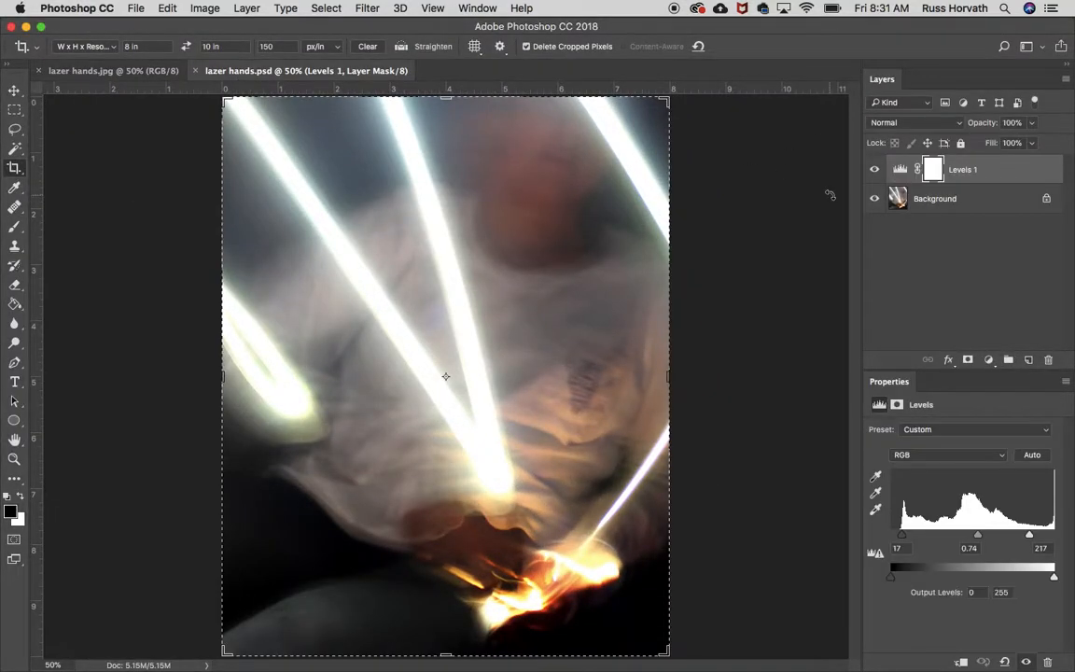